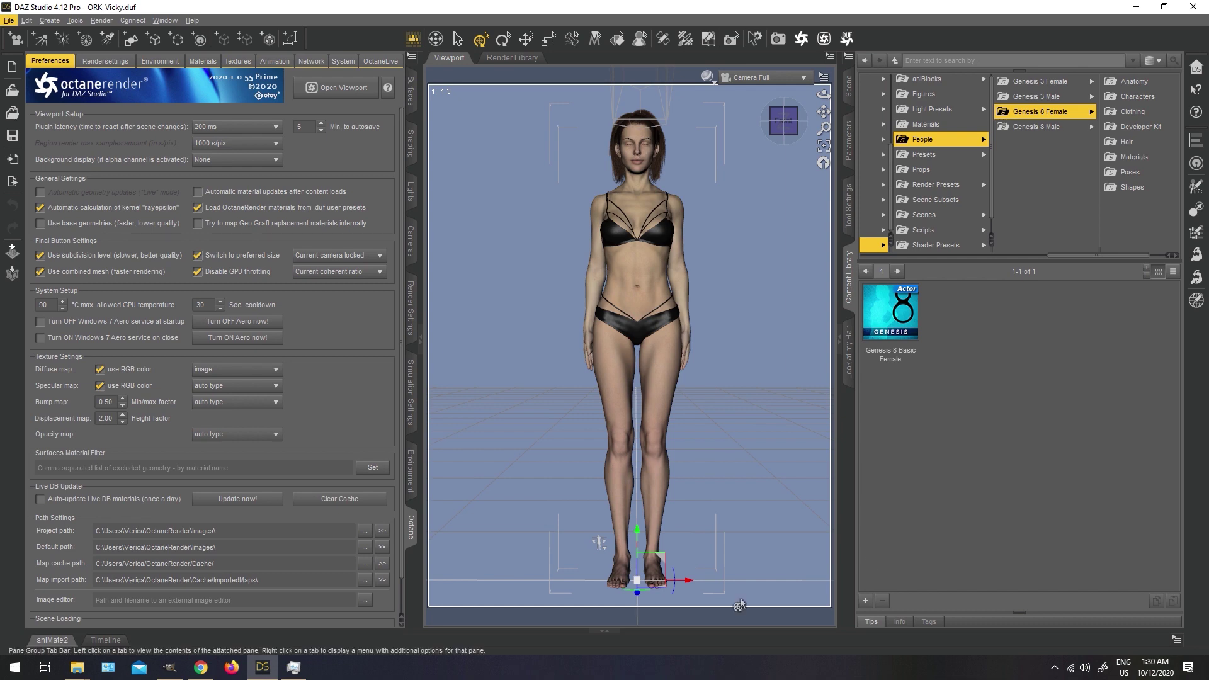
Bring up the OctaneRender trial page in Chrome and scroll to the Prime tier's product specifications
{"action": "left_click", "coordinate": [200, 667]}
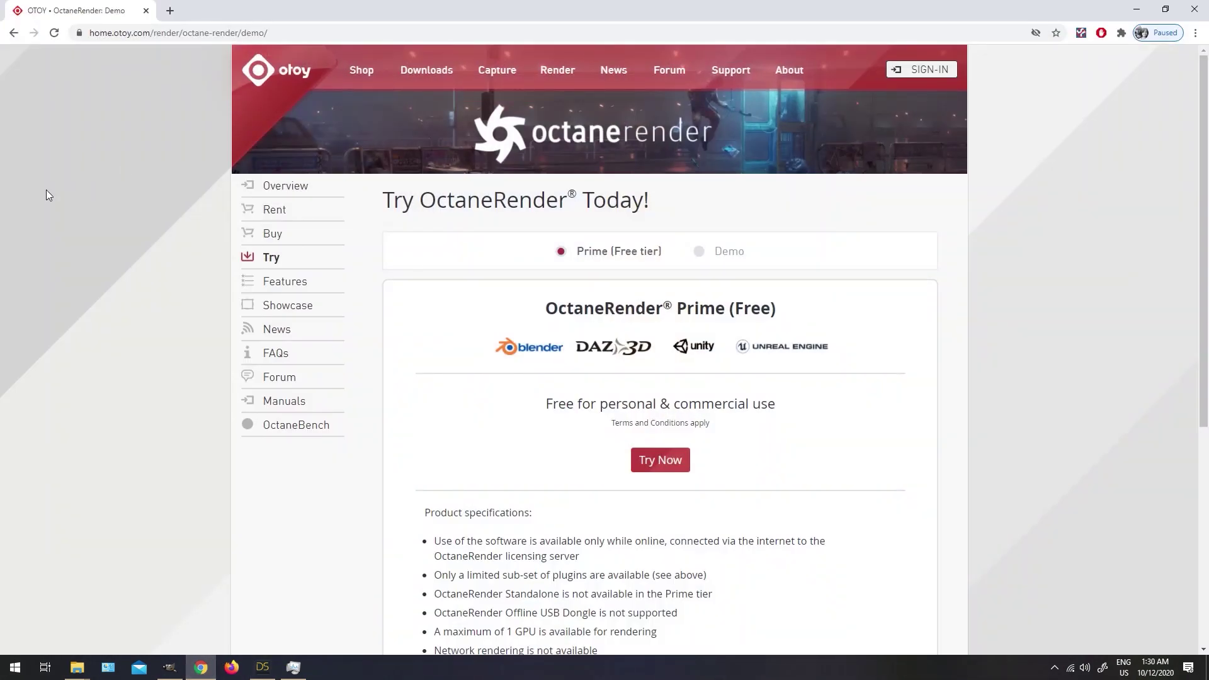
{"action": "scroll", "coordinate": [1026, 301], "scroll_direction": "down", "scroll_amount": 1}
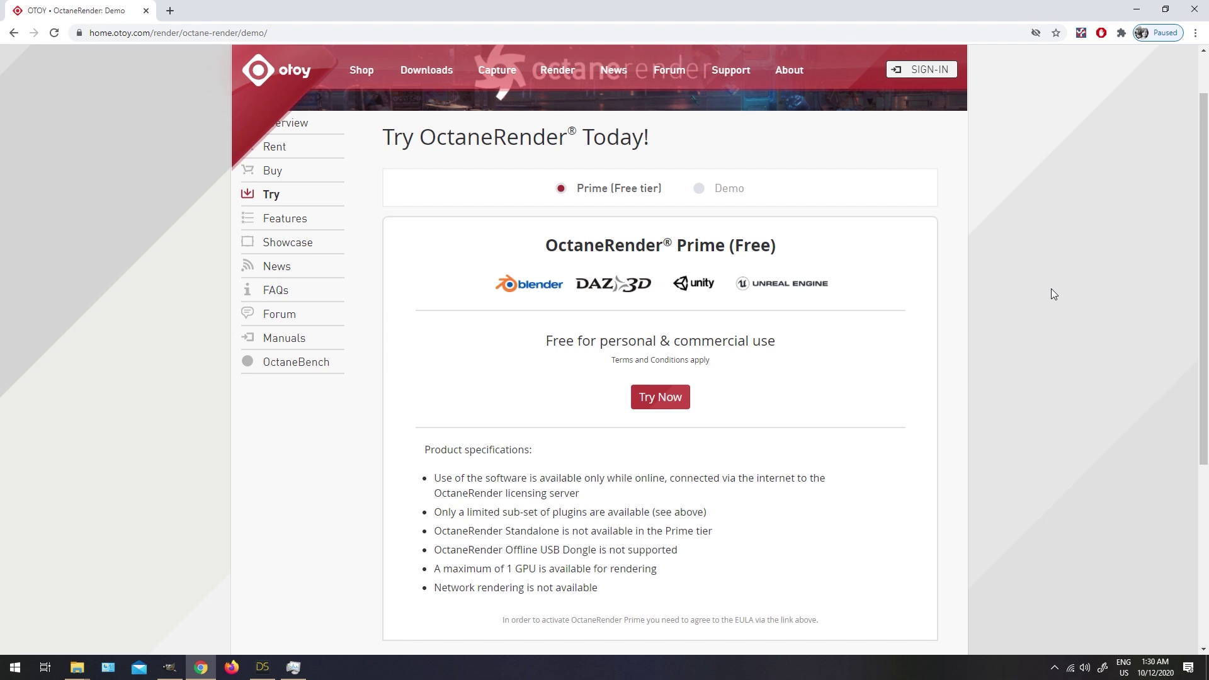
In DAZ Studio, confirm under Help's installed plugins that OctaneRender 2020.1.0.55 is installed
{"action": "left_click", "coordinate": [262, 667]}
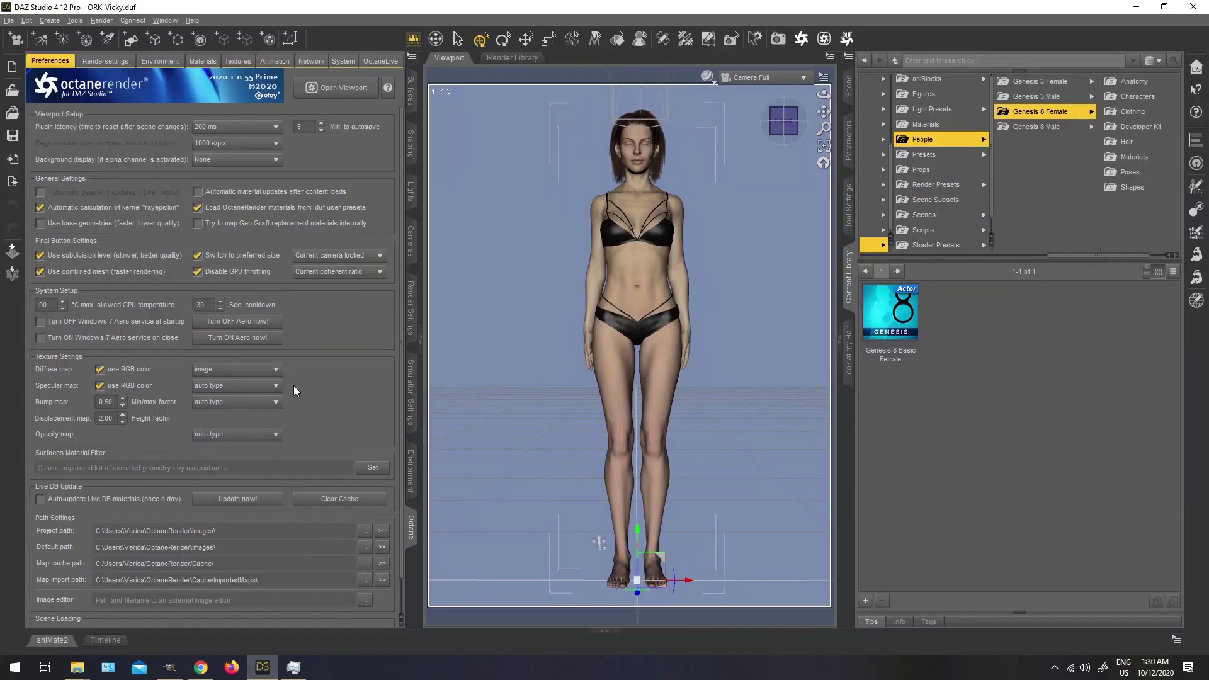
{"action": "left_click", "coordinate": [189, 20]}
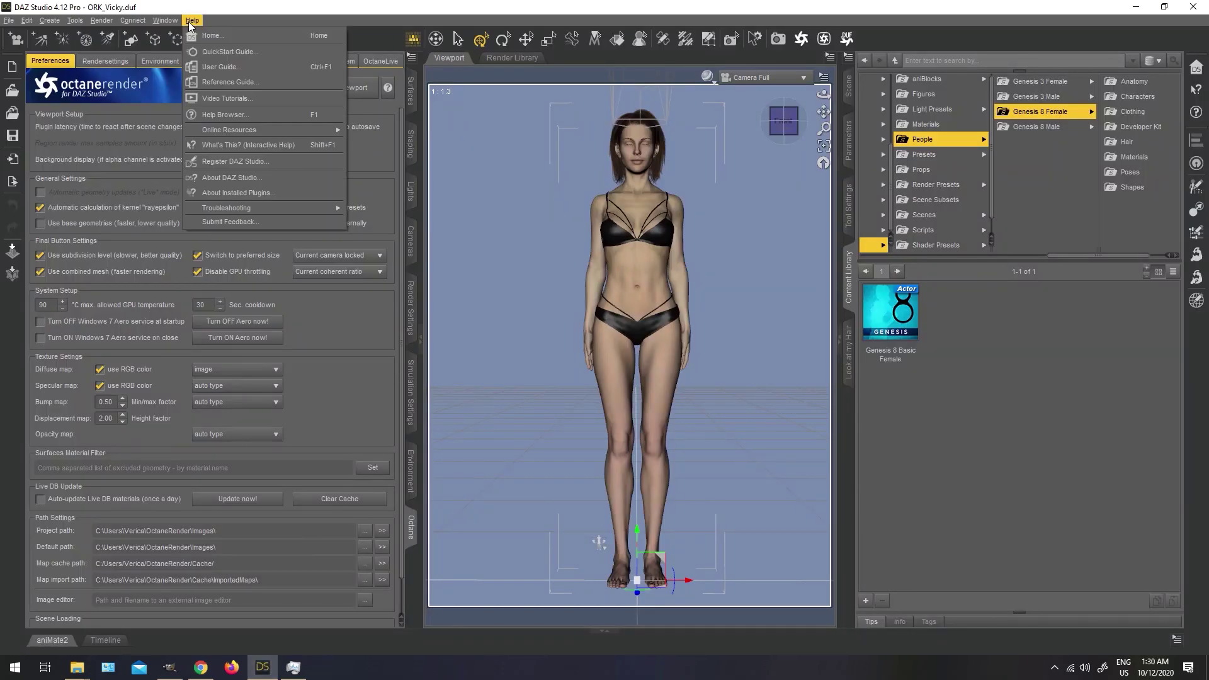
{"action": "left_click", "coordinate": [225, 194]}
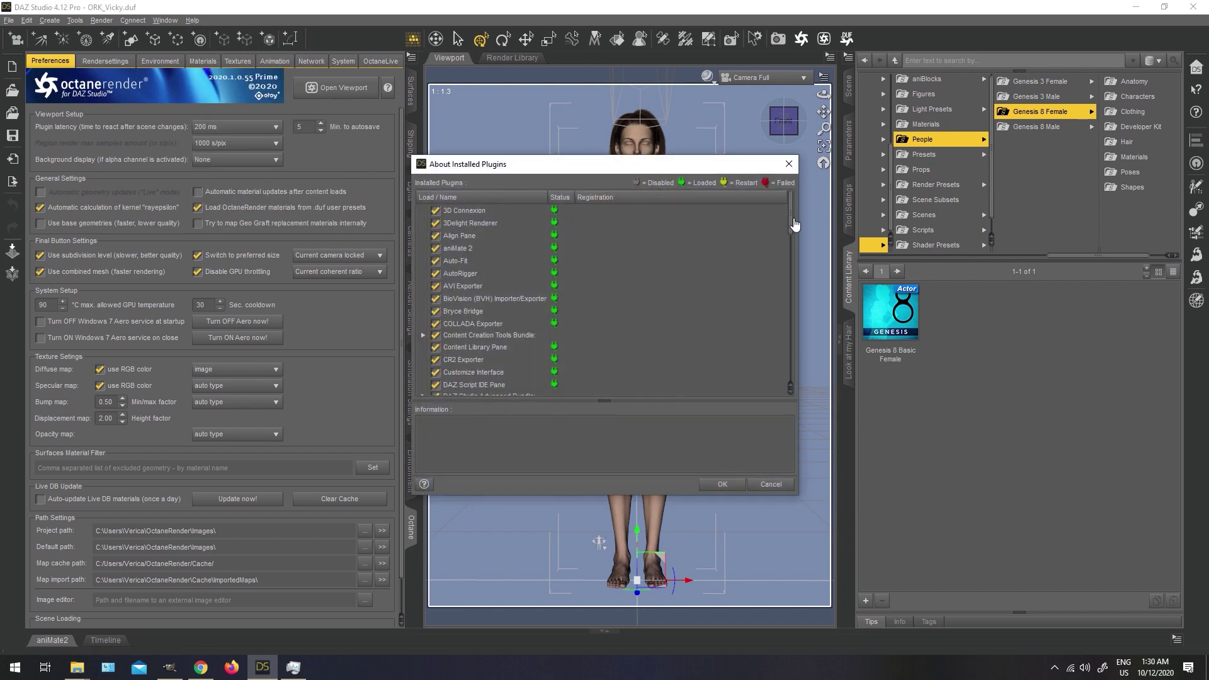
{"action": "left_click_drag", "start_coordinate": [789, 229], "coordinate": [800, 324]}
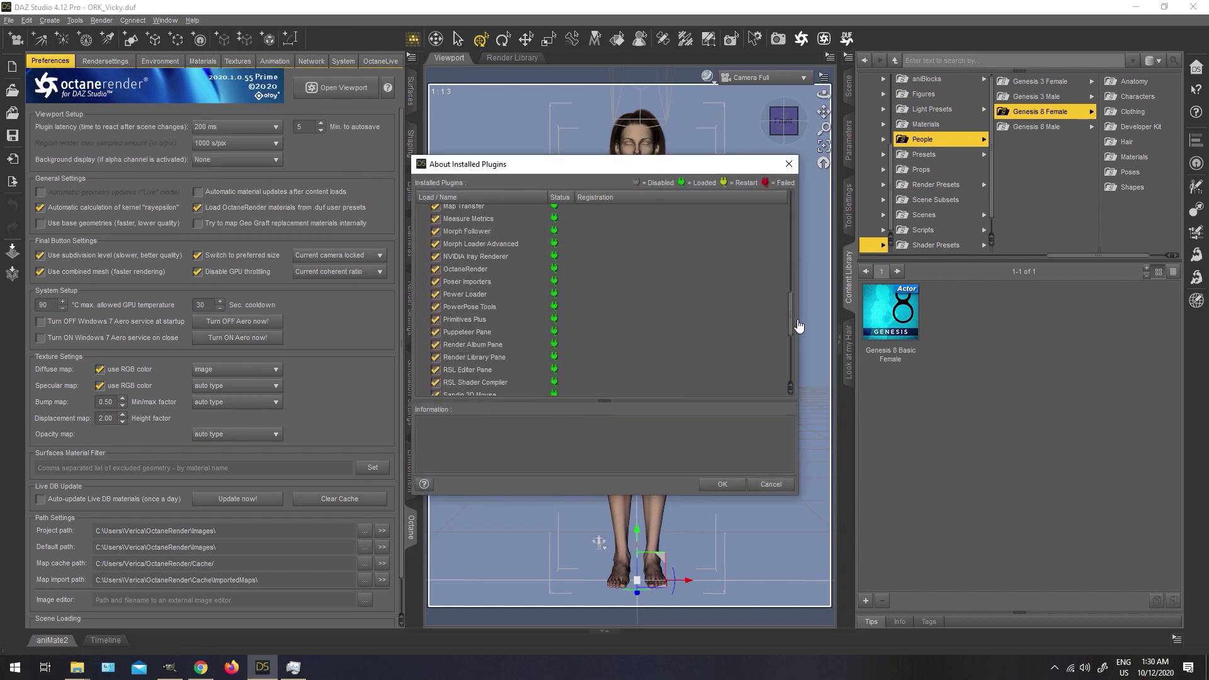
{"action": "left_click", "coordinate": [479, 271]}
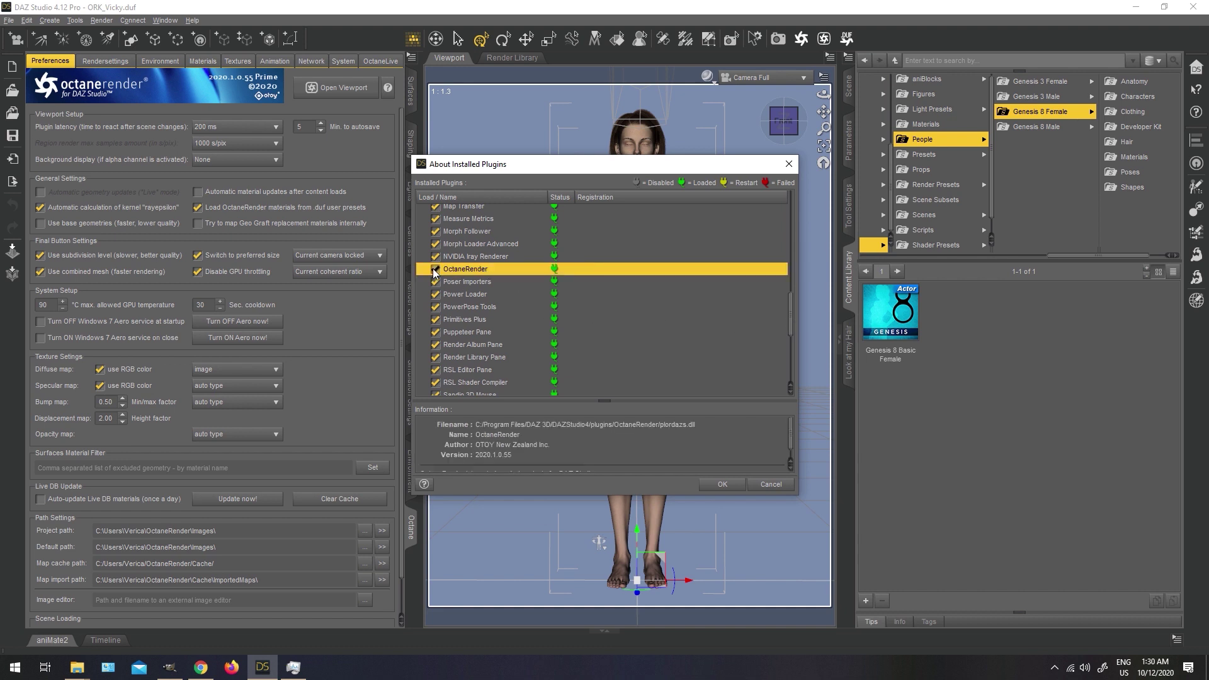
{"action": "left_click", "coordinate": [724, 486]}
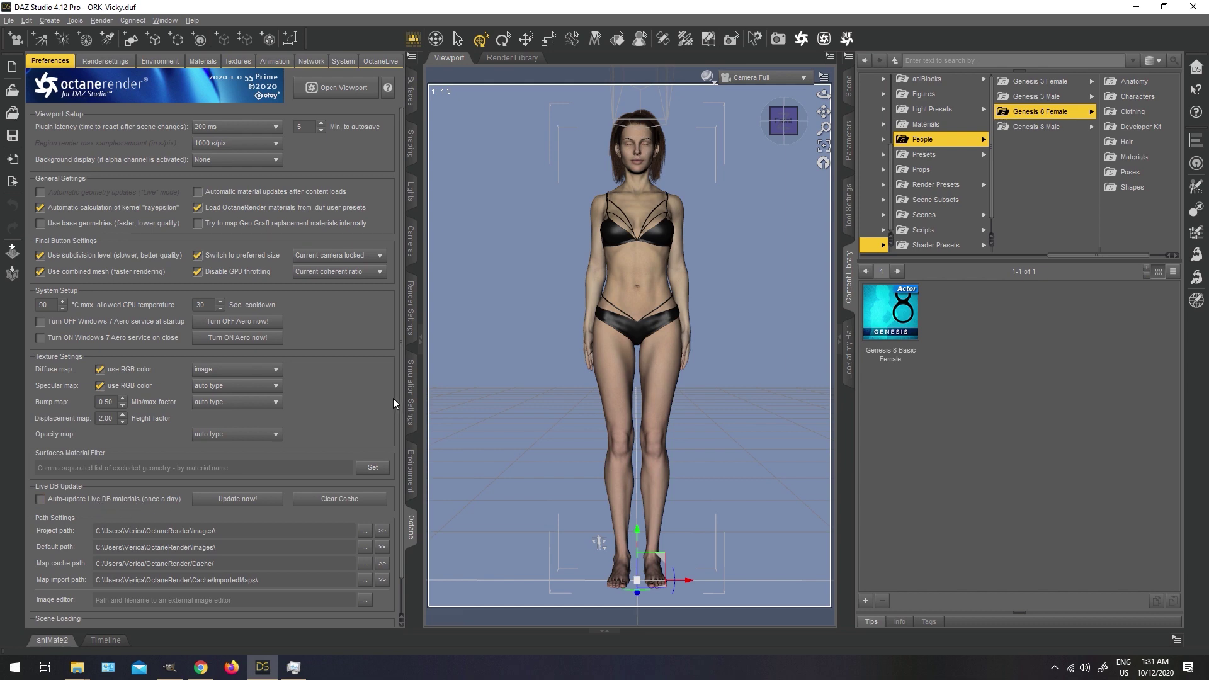
Show the OctaneRender Materials page with the Live DB library and the figure's surfaces
{"action": "left_click", "coordinate": [207, 65]}
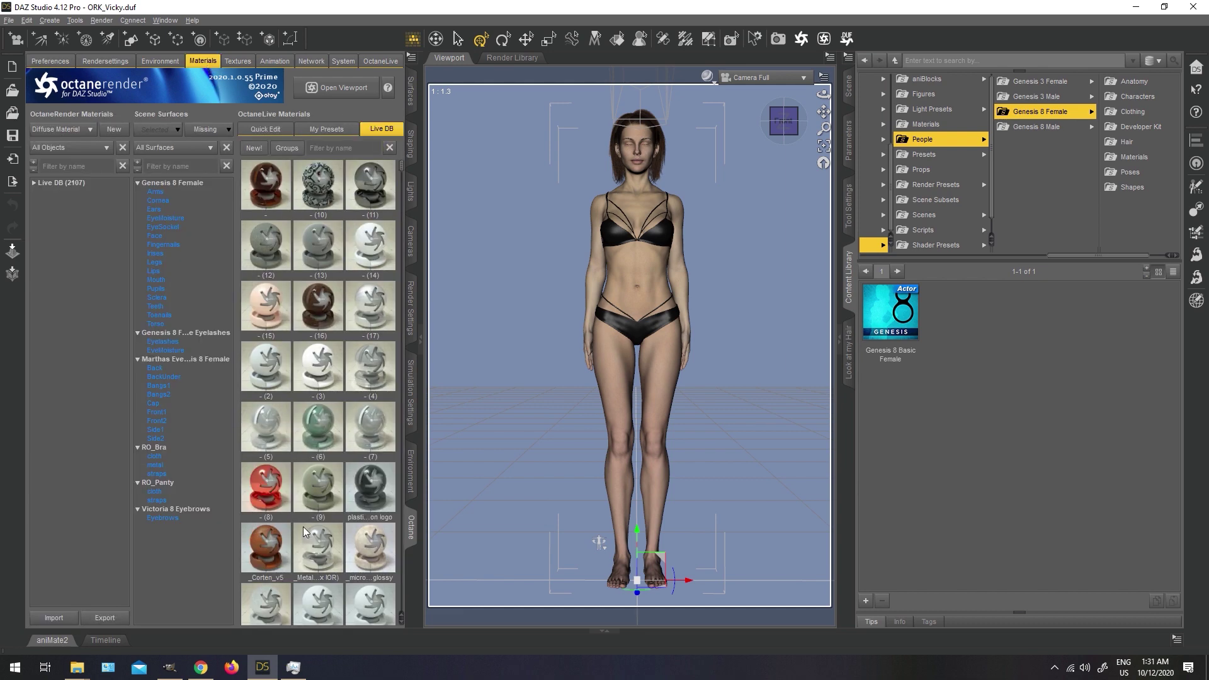
In the Octane preferences, enable 'Load OctaneRender materials from .duf user presets'
{"action": "left_click", "coordinate": [51, 65]}
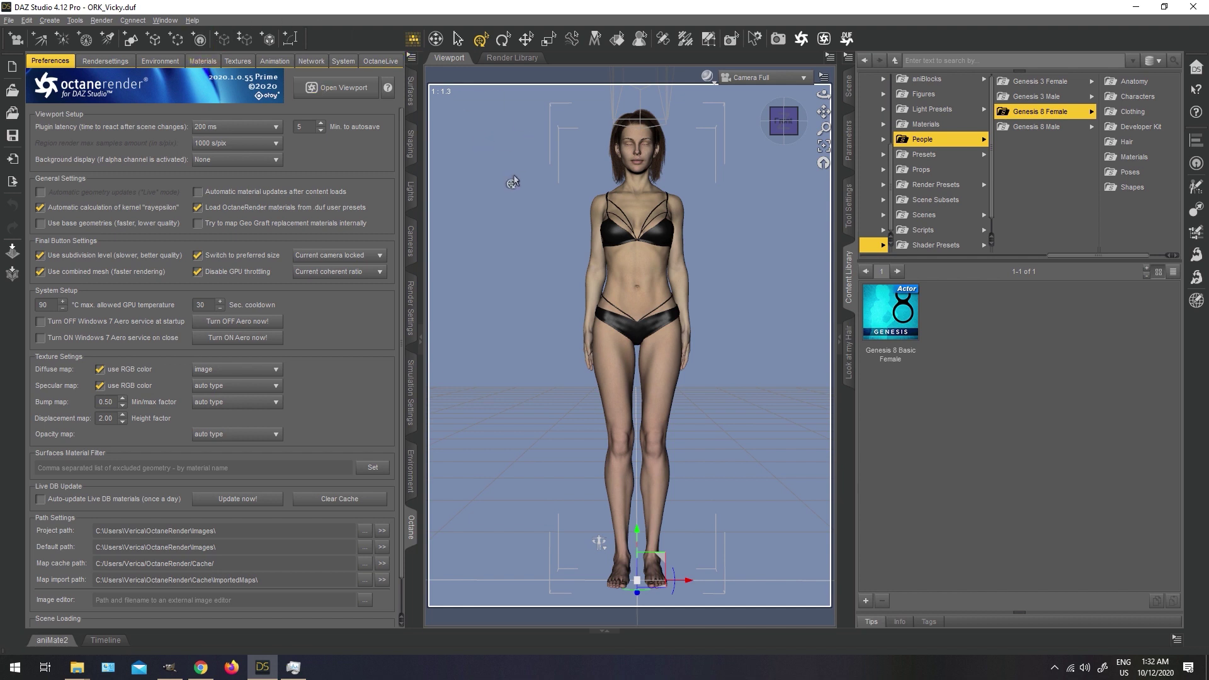
{"action": "left_click", "coordinate": [206, 213]}
Review the Octane System page and the GTX 1070 Ti device settings, then close them
{"action": "left_click", "coordinate": [333, 59]}
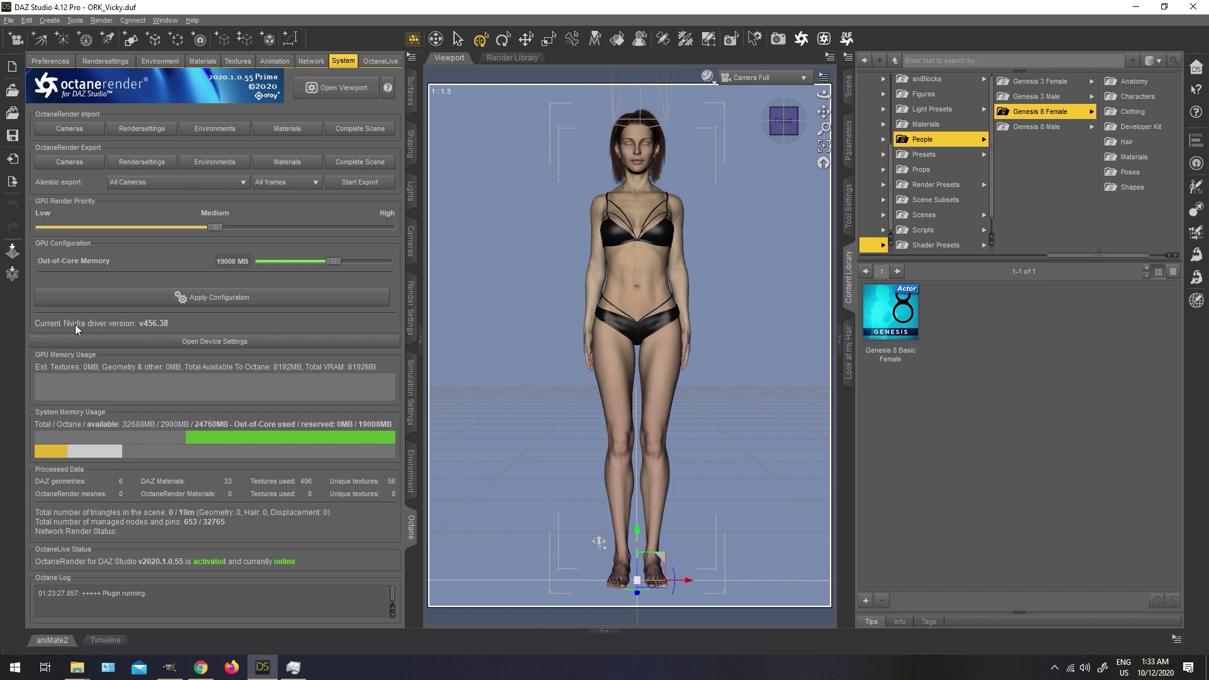
{"action": "left_click", "coordinate": [181, 342]}
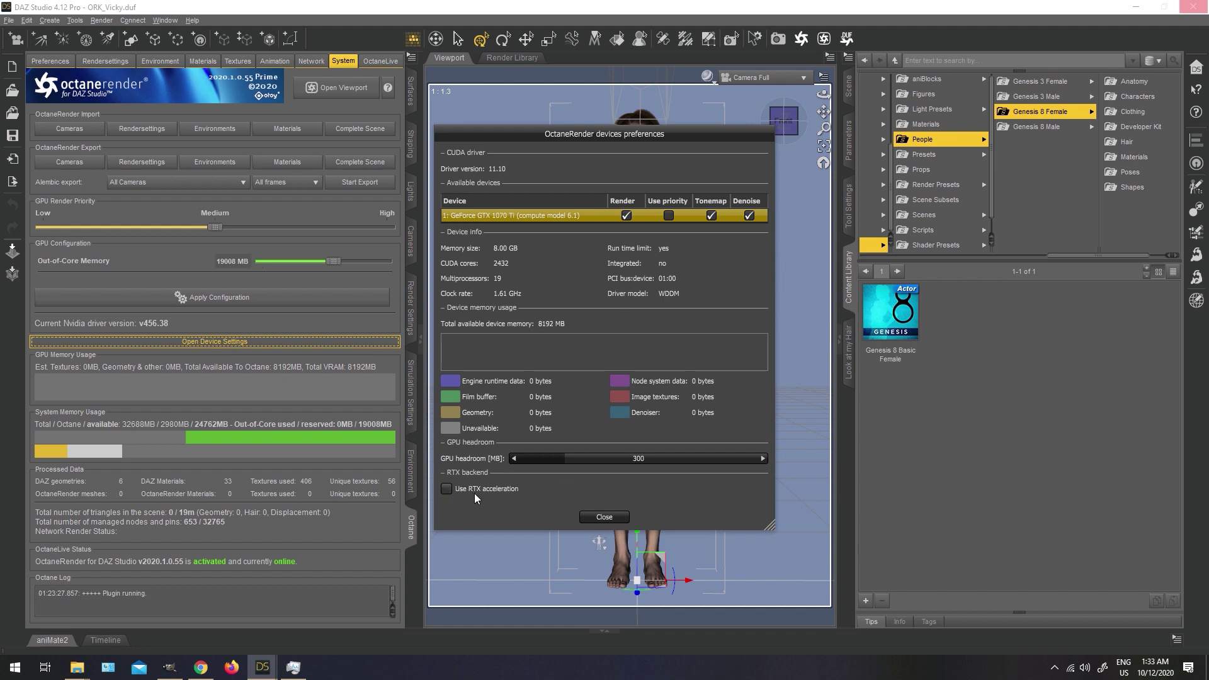
{"action": "left_click", "coordinate": [605, 517]}
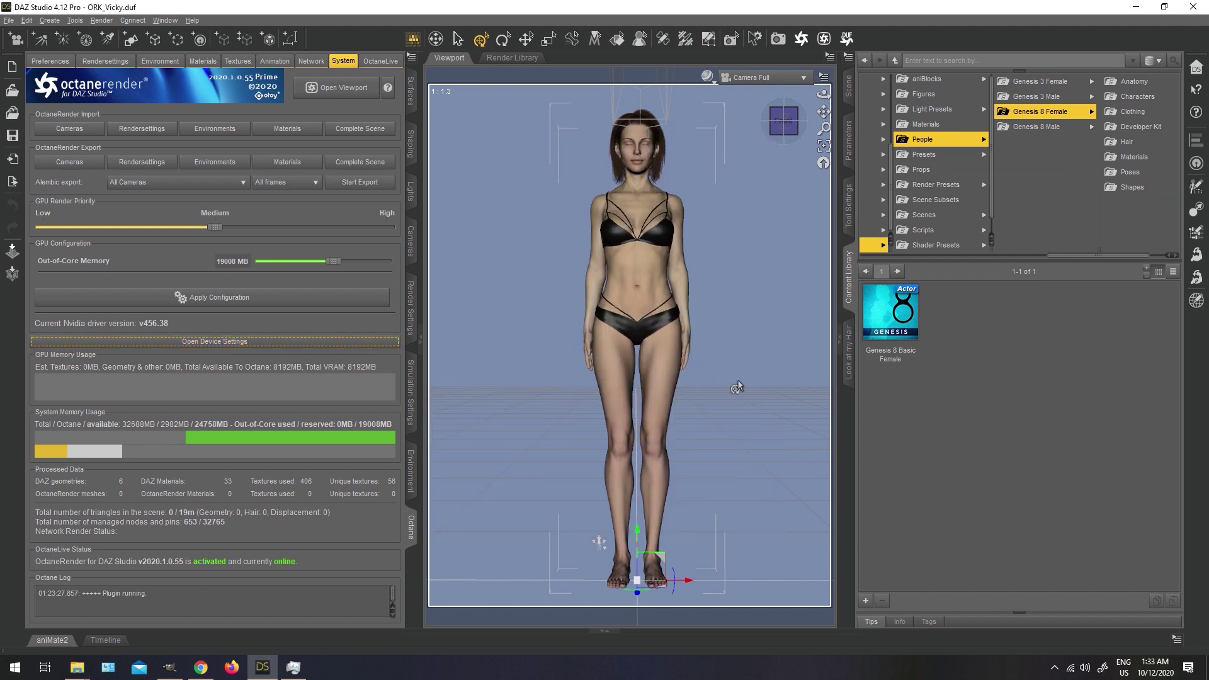
From the PROMOS folder, view the Popup06 and Popup07 promo images in Photos, then close it
{"action": "mouse_move", "coordinate": [80, 674]}
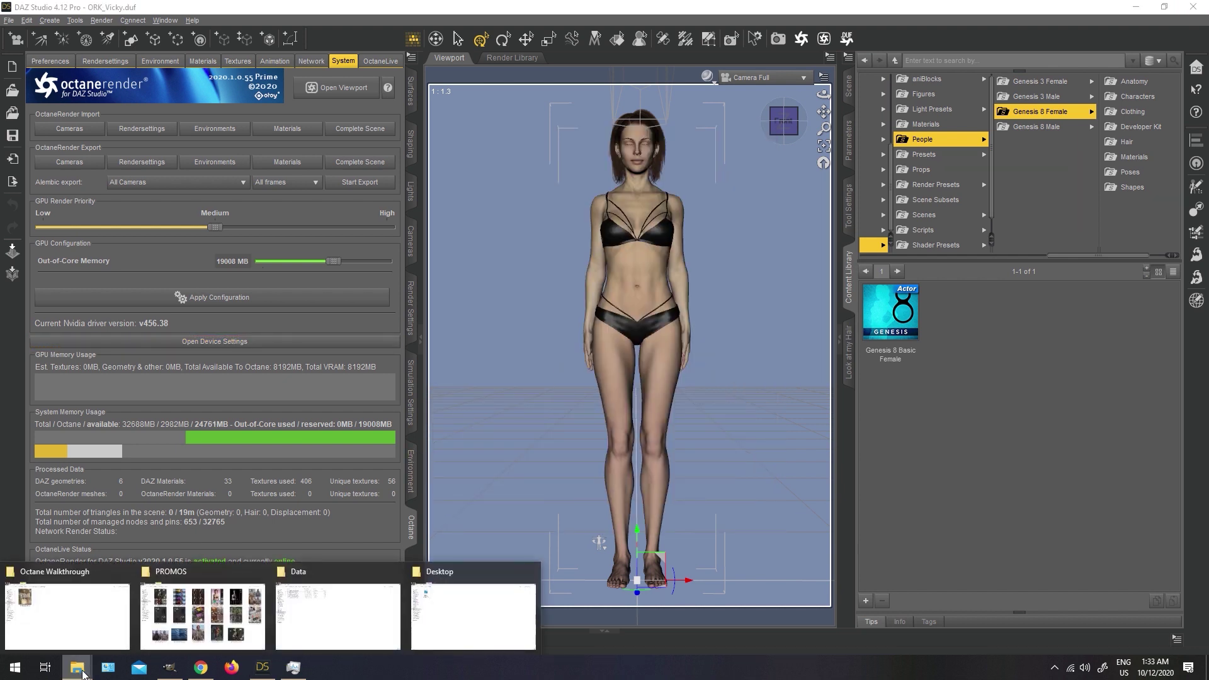
{"action": "left_click", "coordinate": [205, 610]}
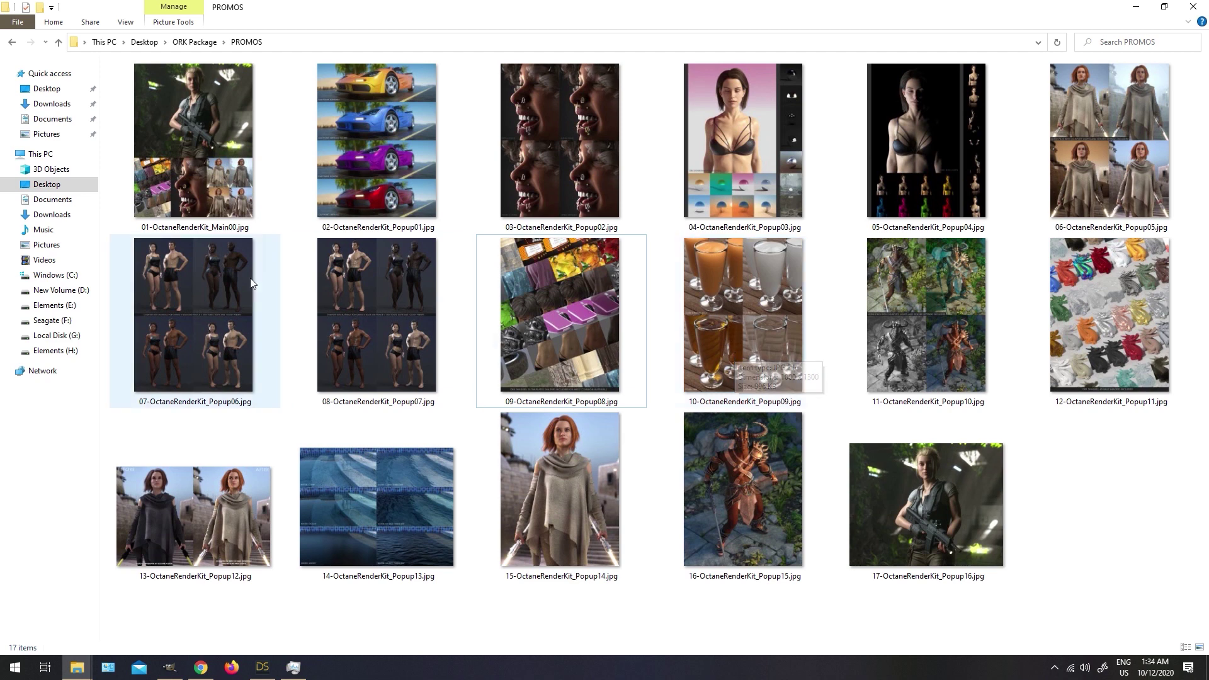
{"action": "left_click", "coordinate": [184, 295]}
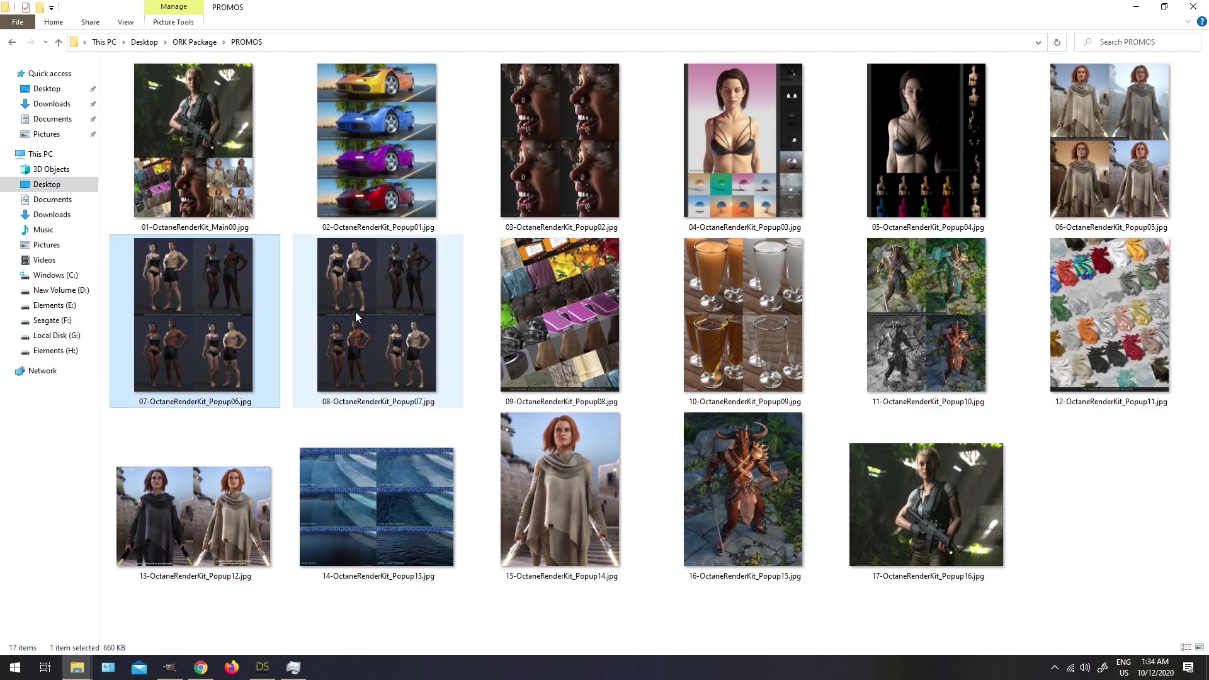
{"action": "double_click", "coordinate": [220, 278]}
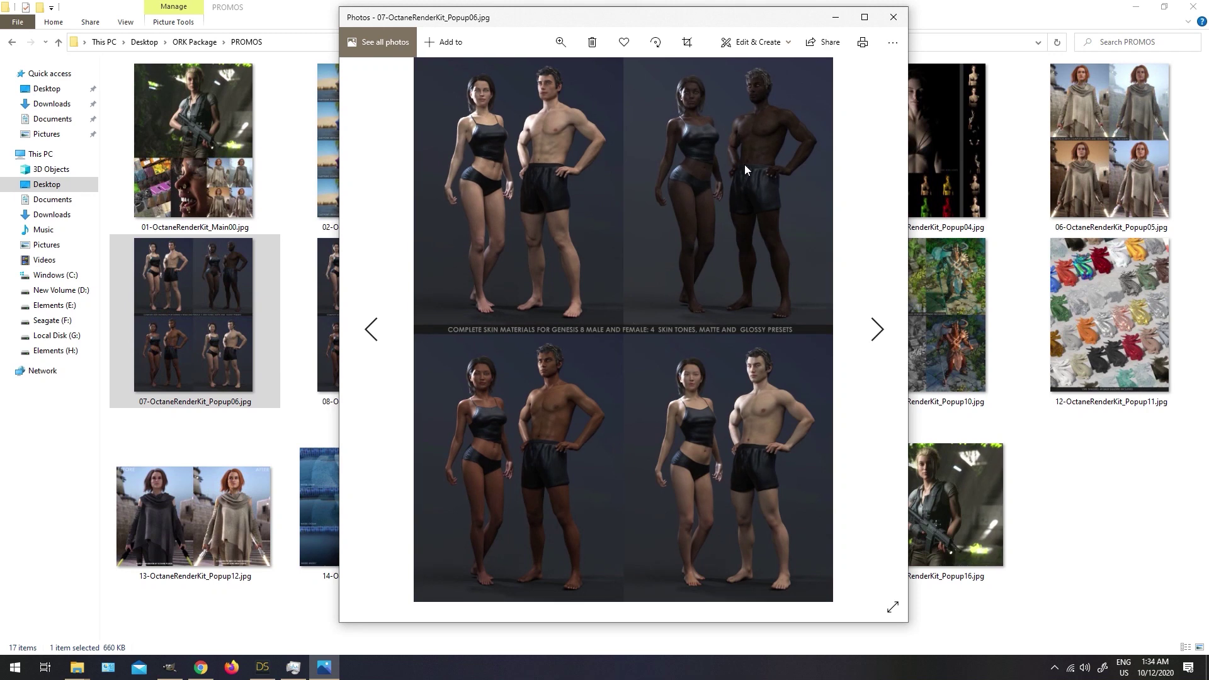
{"action": "left_click", "coordinate": [876, 334]}
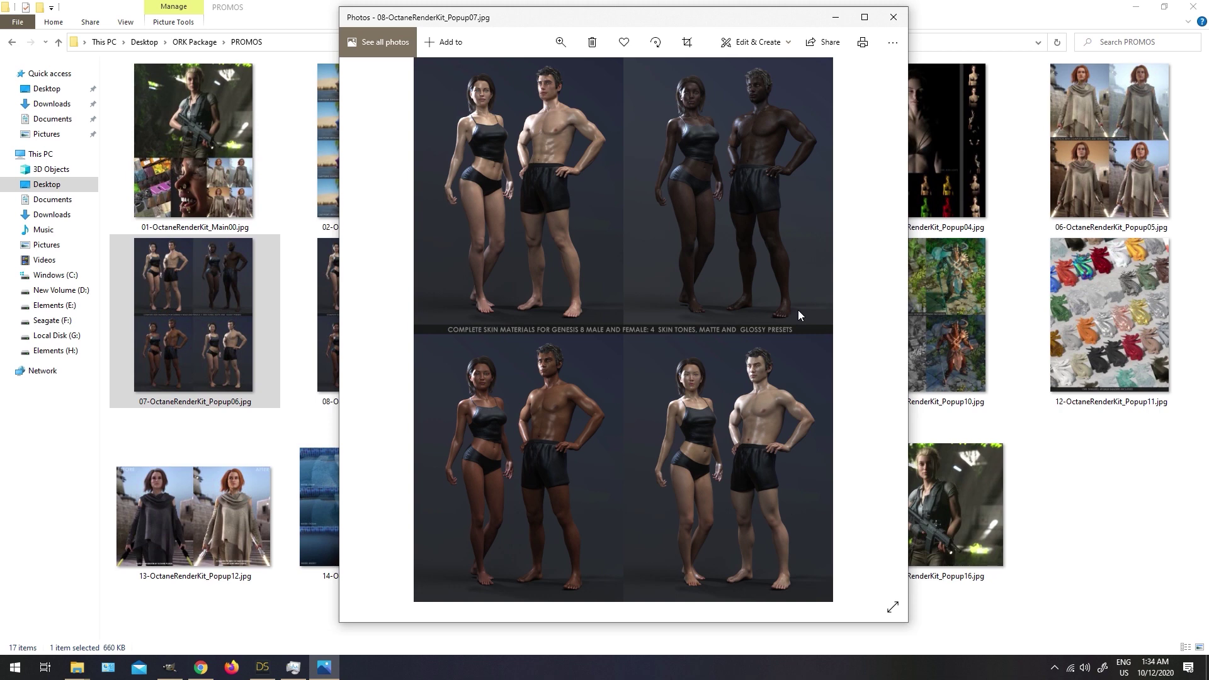
{"action": "left_click", "coordinate": [898, 17]}
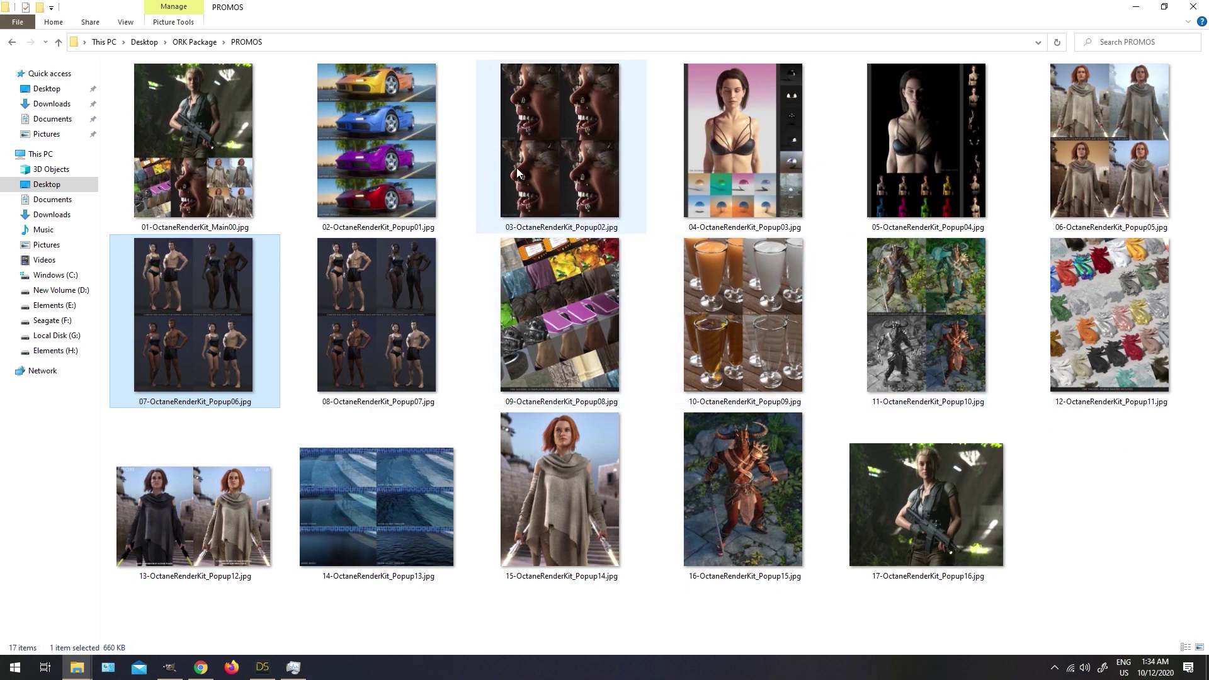
{"action": "double_click", "coordinate": [1099, 277]}
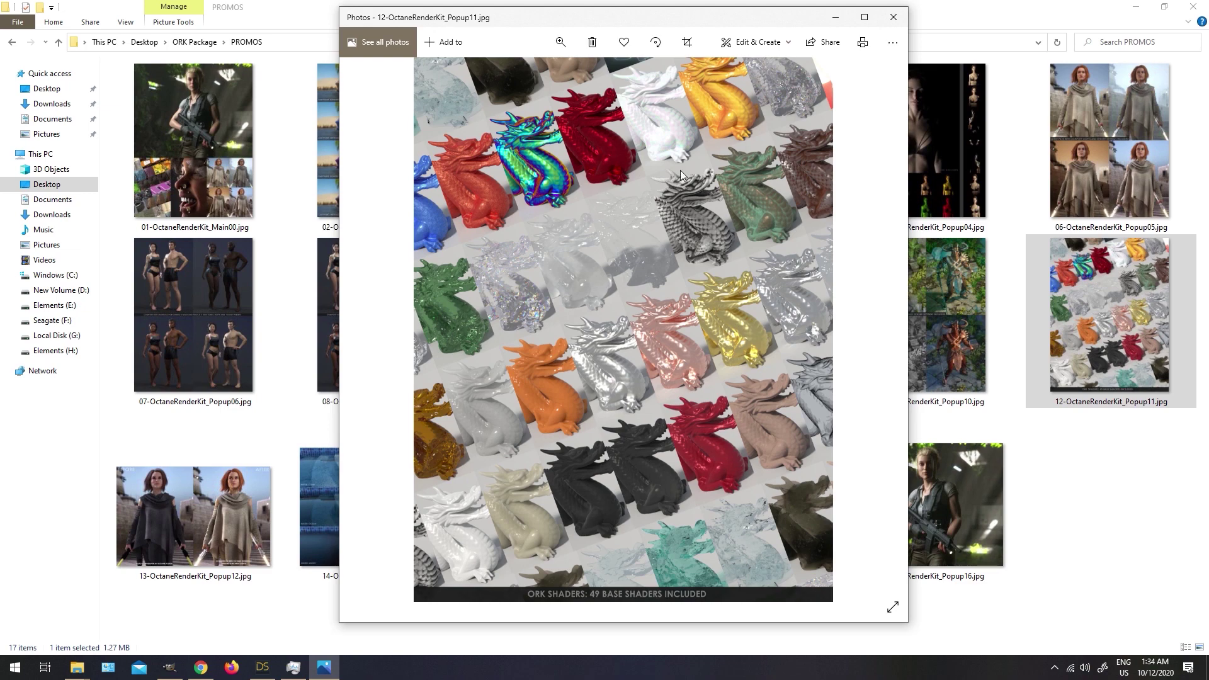
{"action": "left_click", "coordinate": [893, 17]}
{"action": "double_click", "coordinate": [585, 292]}
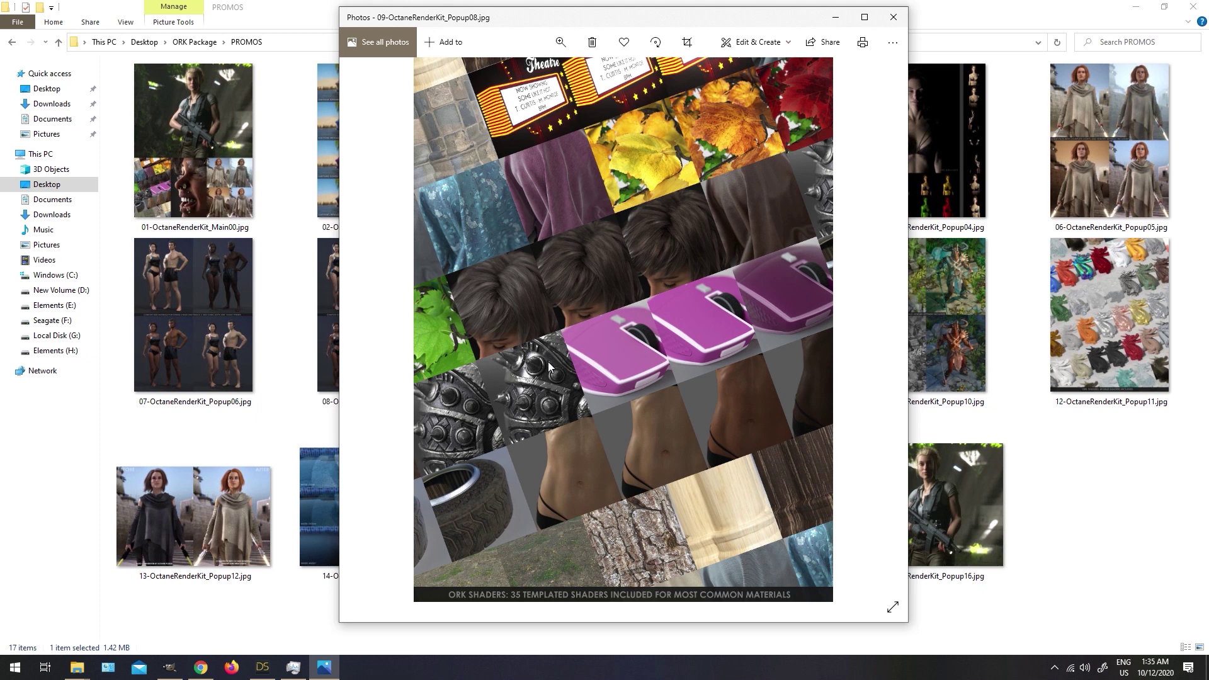
{"action": "left_click", "coordinate": [894, 17]}
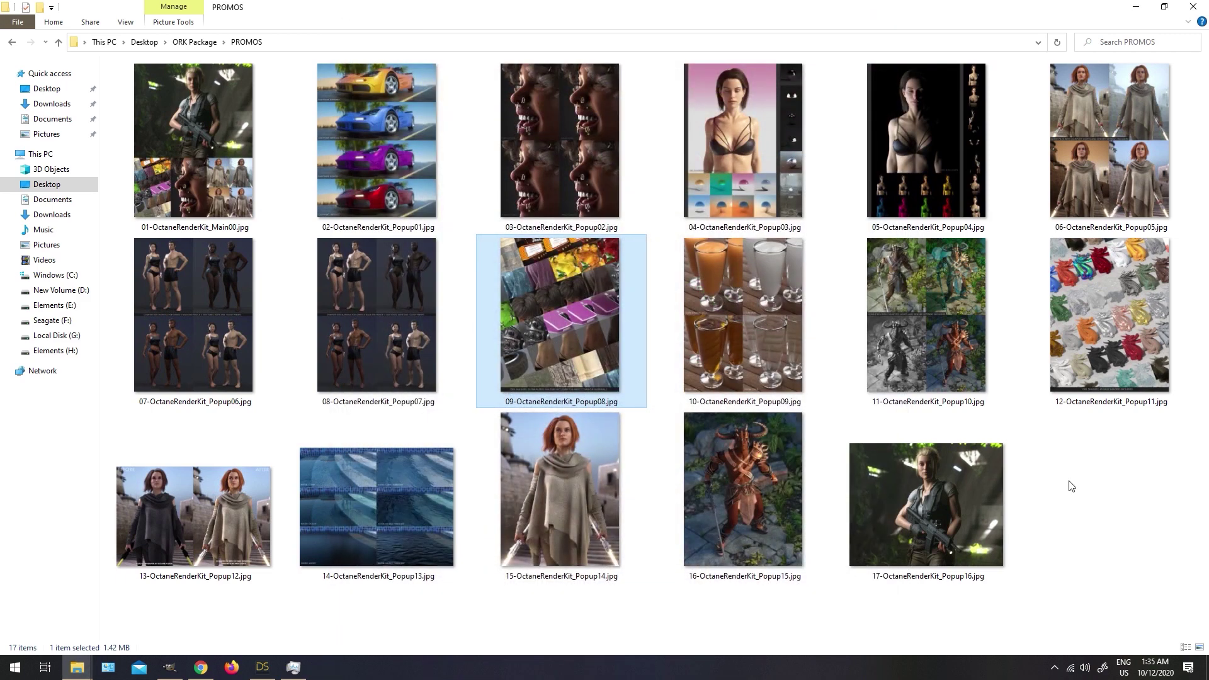
{"action": "double_click", "coordinate": [750, 144]}
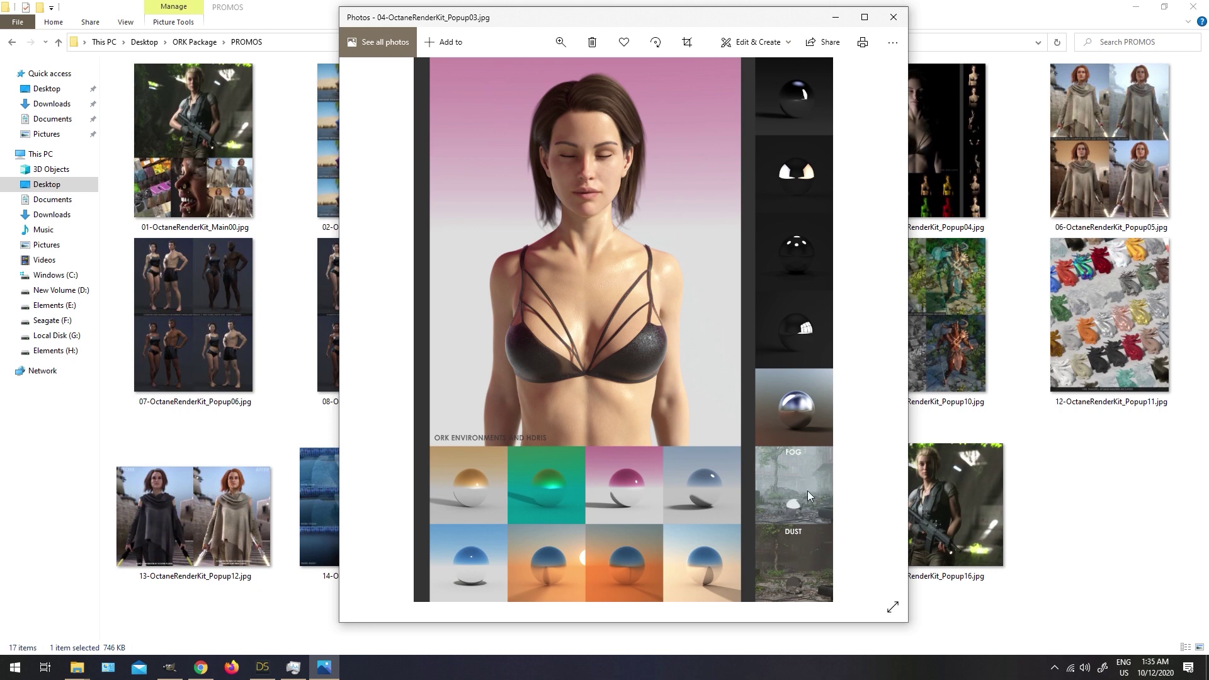
{"action": "left_click", "coordinate": [894, 17]}
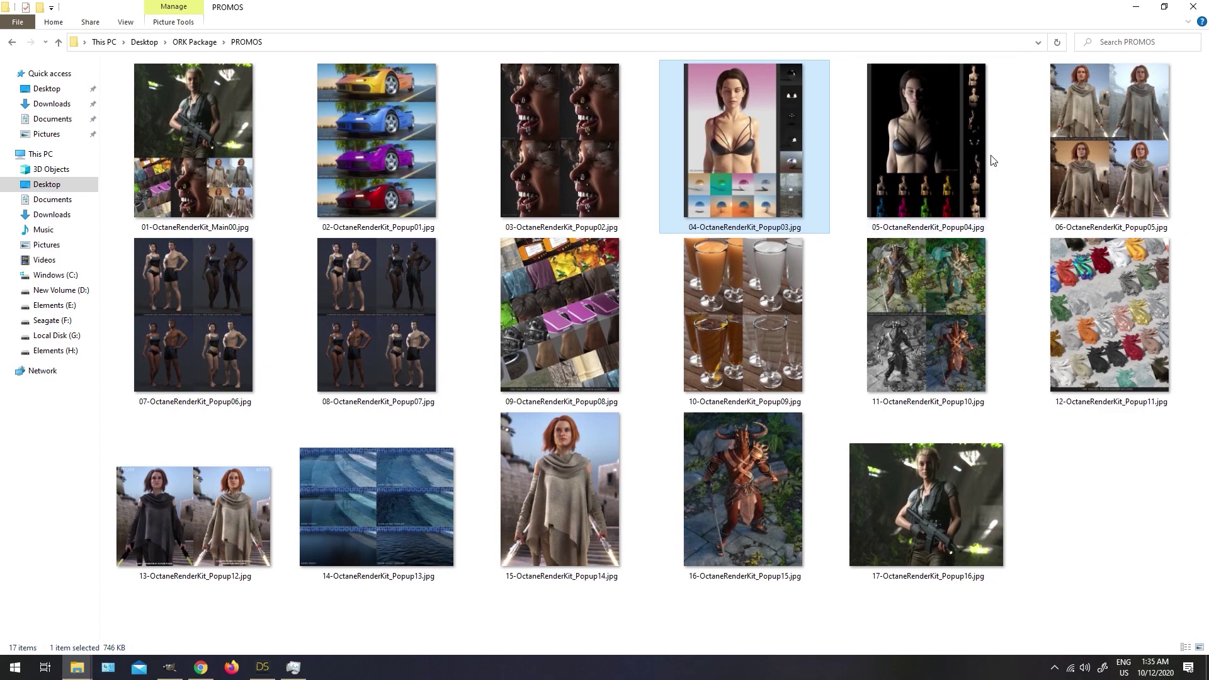
{"action": "double_click", "coordinate": [934, 112]}
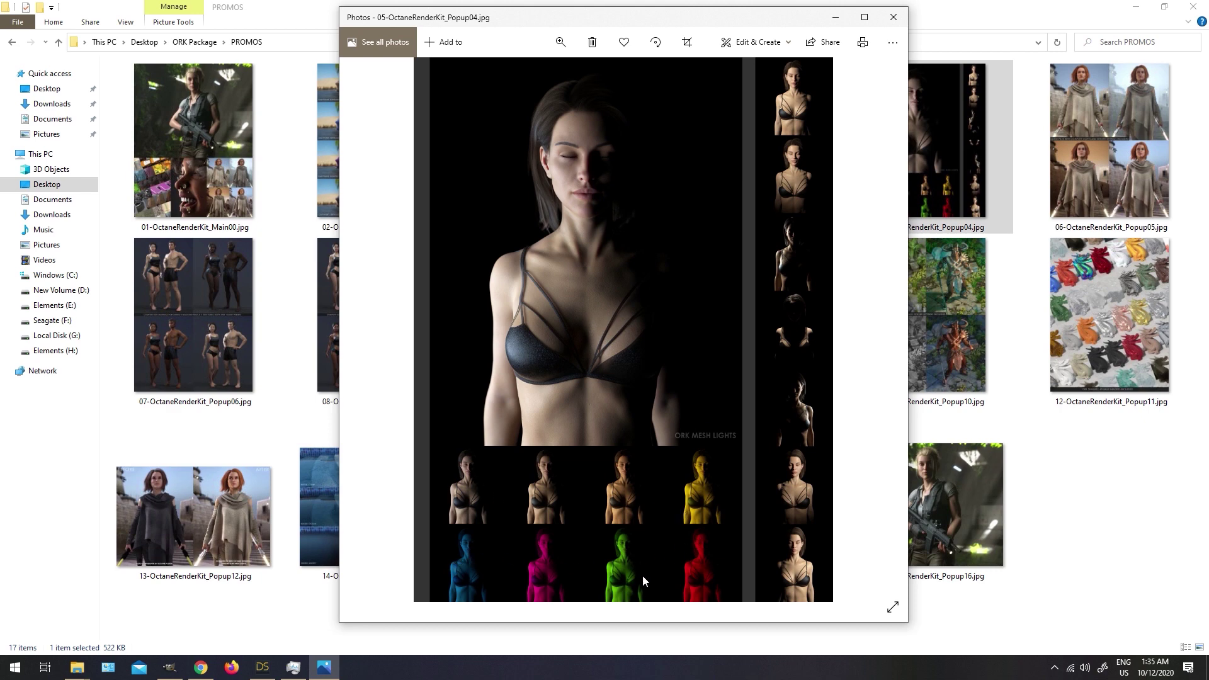
{"action": "left_click", "coordinate": [894, 17]}
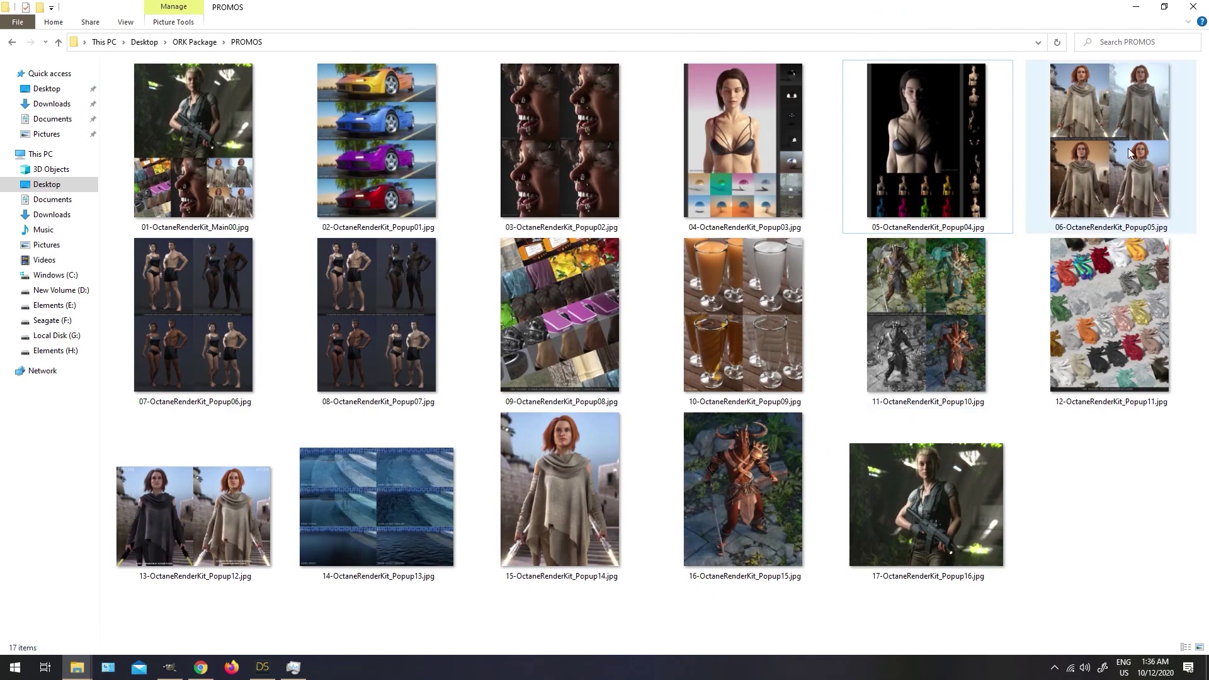
Open the Popup05 and Popup10 promo images and arrange their viewers side by side
{"action": "double_click", "coordinate": [1109, 144]}
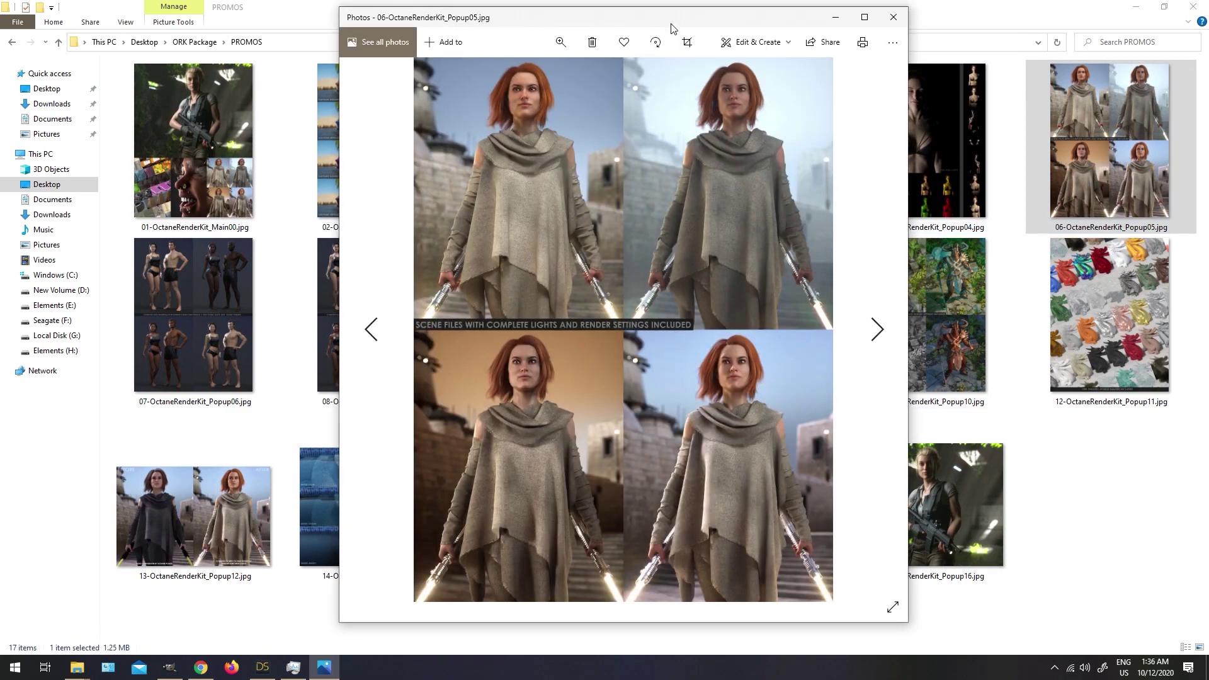
{"action": "left_click_drag", "start_coordinate": [671, 18], "coordinate": [472, 12]}
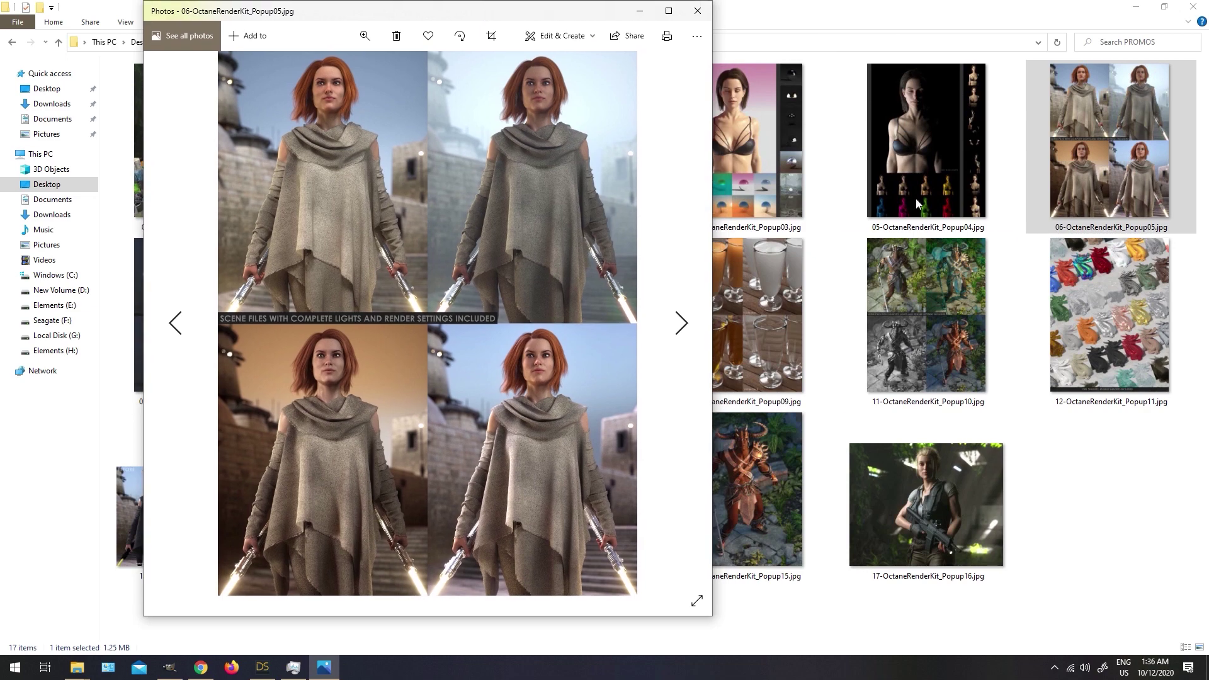
{"action": "double_click", "coordinate": [932, 297]}
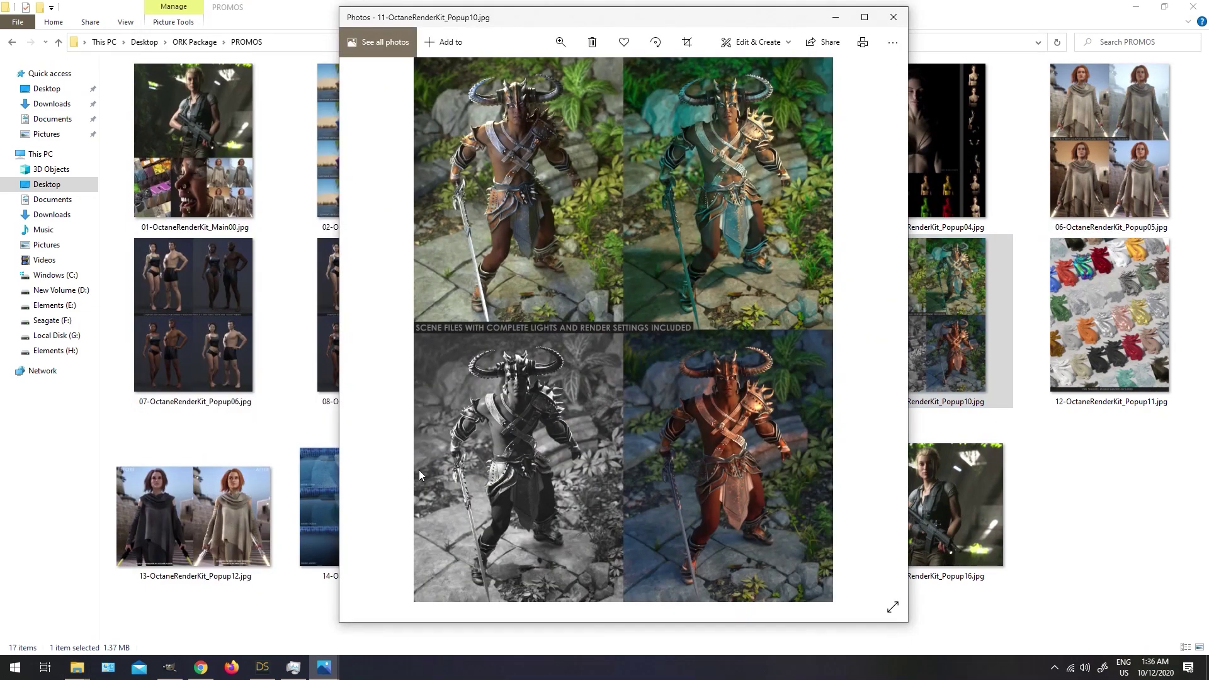
{"action": "mouse_move", "coordinate": [324, 667]}
{"action": "left_click", "coordinate": [279, 597]}
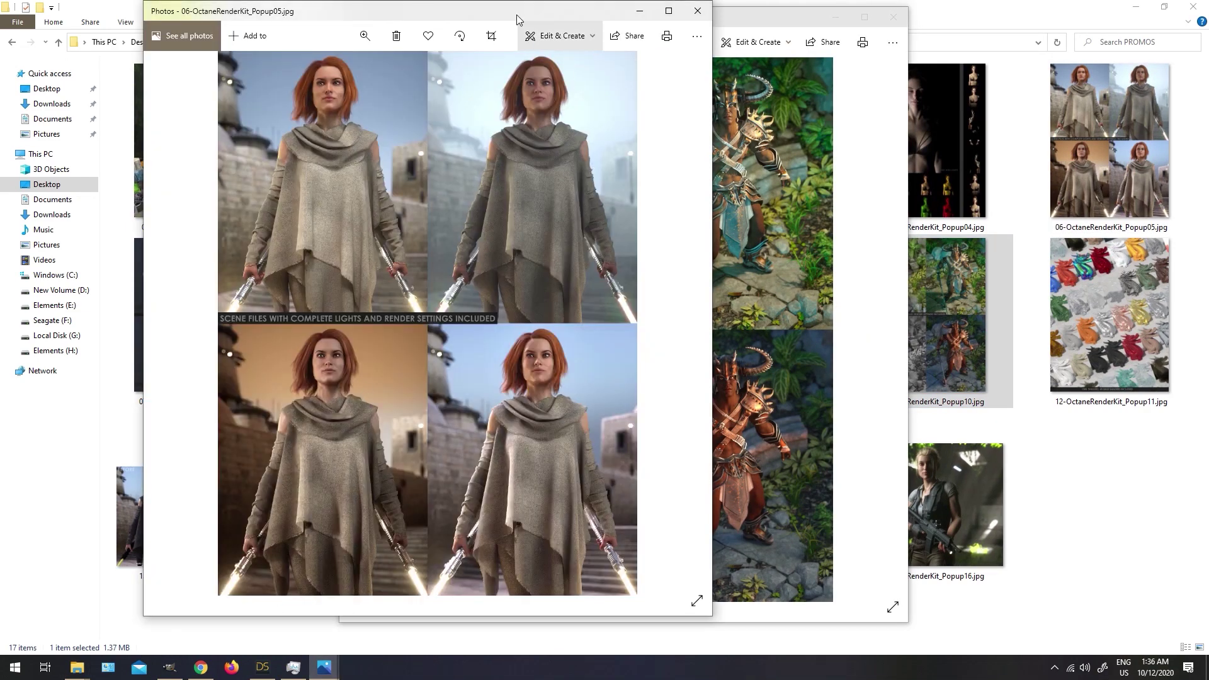
{"action": "left_click_drag", "start_coordinate": [481, 11], "coordinate": [361, 24]}
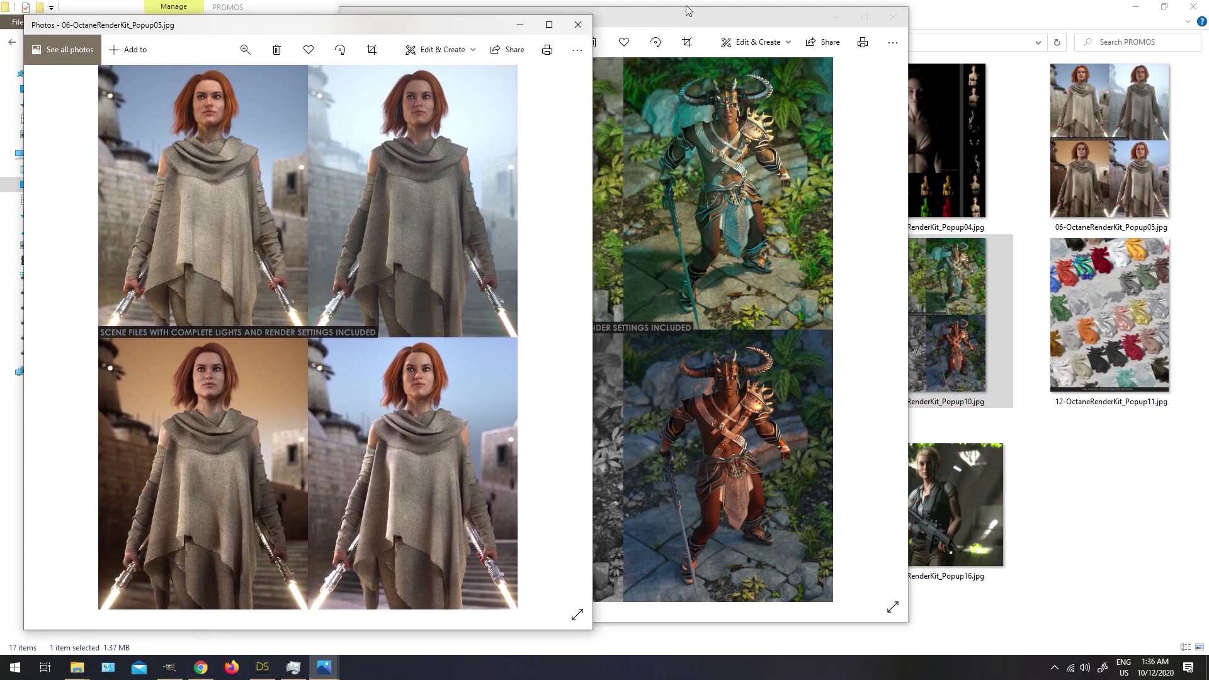
{"action": "left_click_drag", "start_coordinate": [676, 19], "coordinate": [912, 14]}
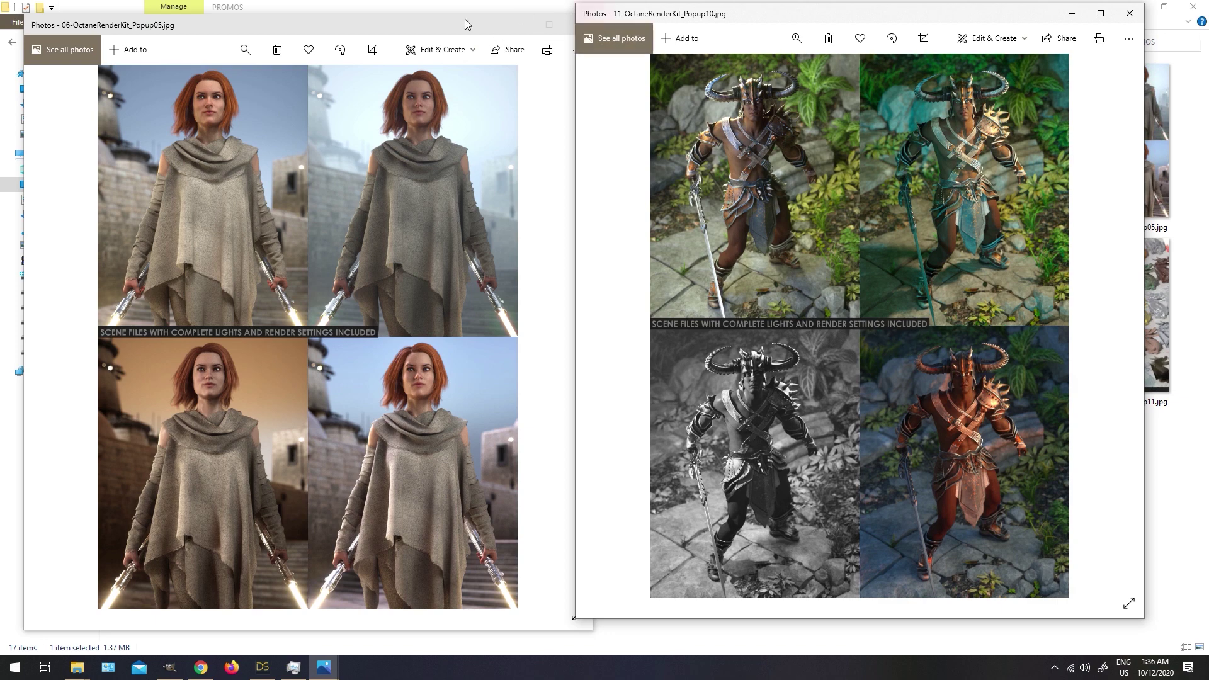
Close both promo image previews and minimize File Explorer to return to DAZ Studio
{"action": "left_click", "coordinate": [446, 30]}
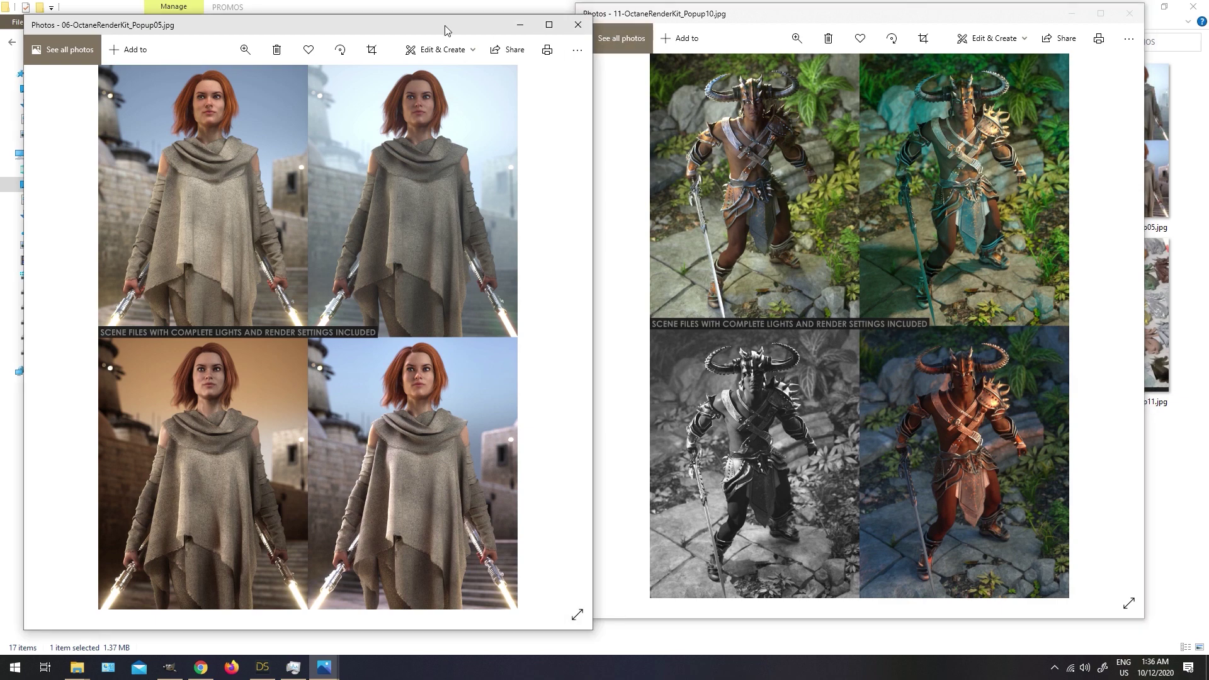
{"action": "left_click", "coordinate": [577, 24]}
{"action": "left_click", "coordinate": [1130, 13]}
{"action": "left_click", "coordinate": [1136, 6]}
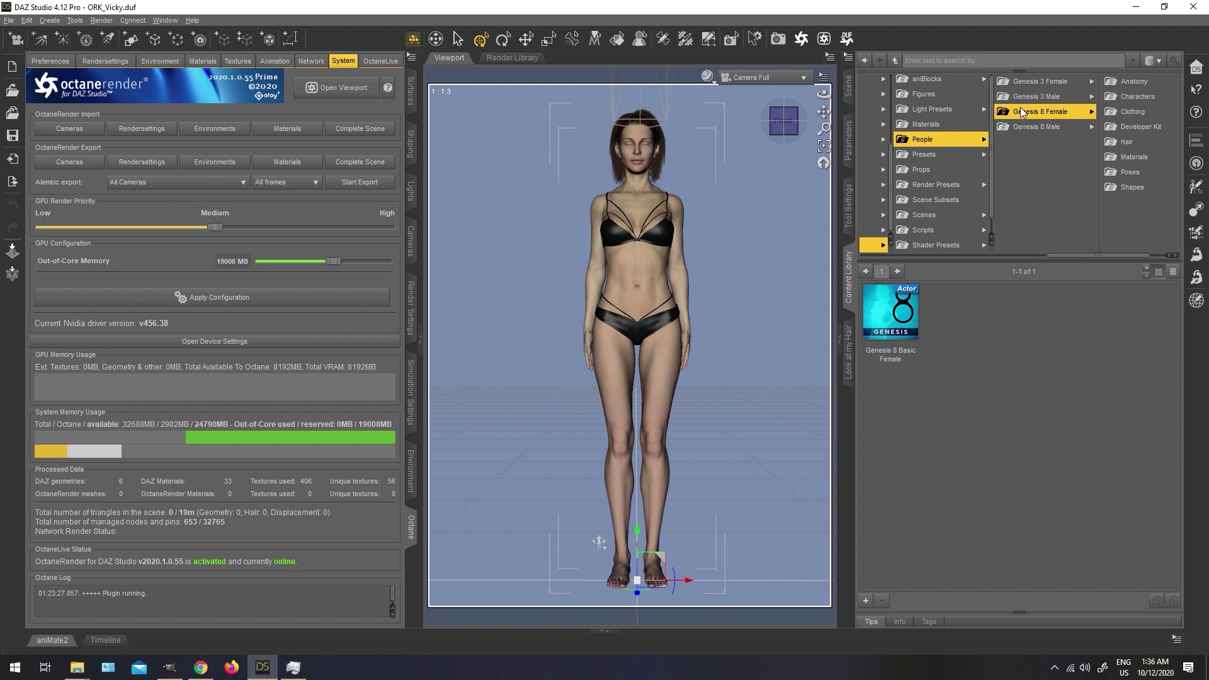
Browse the 27 ORK Partials skin presets under Genesis 8 Female Materials > Octane Render Kit
{"action": "left_click", "coordinate": [1137, 158]}
{"action": "left_click", "coordinate": [1121, 99]}
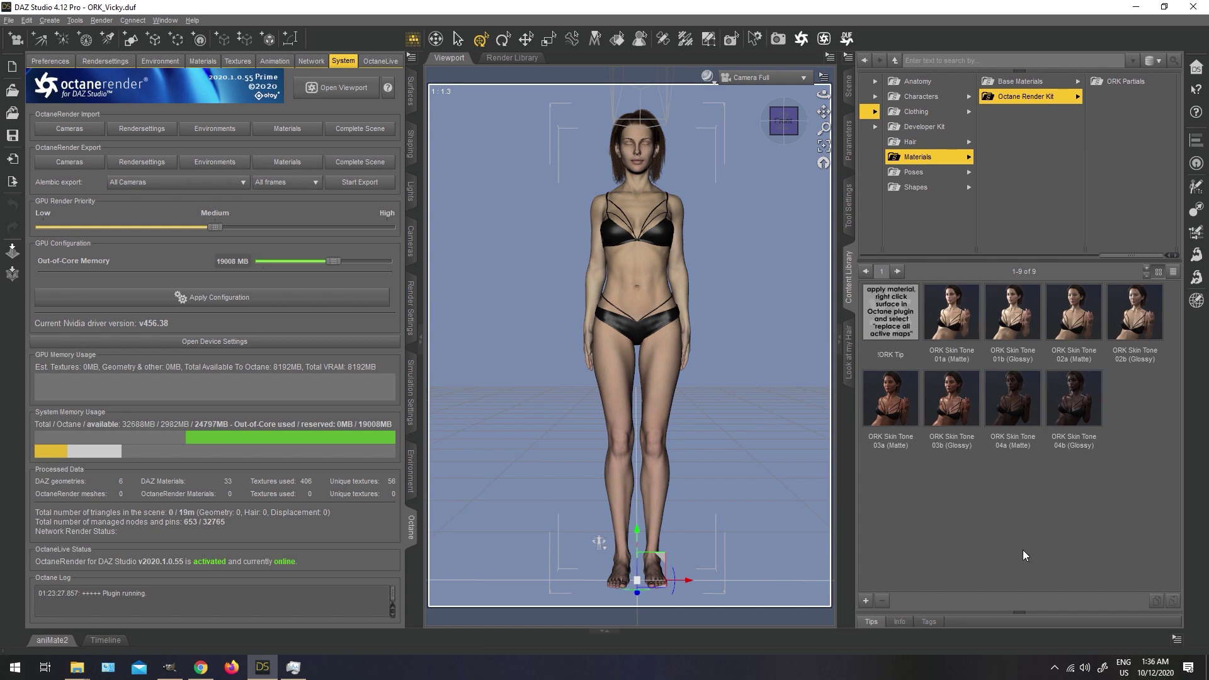
{"action": "mouse_move", "coordinate": [962, 309]}
{"action": "left_click", "coordinate": [1141, 81]}
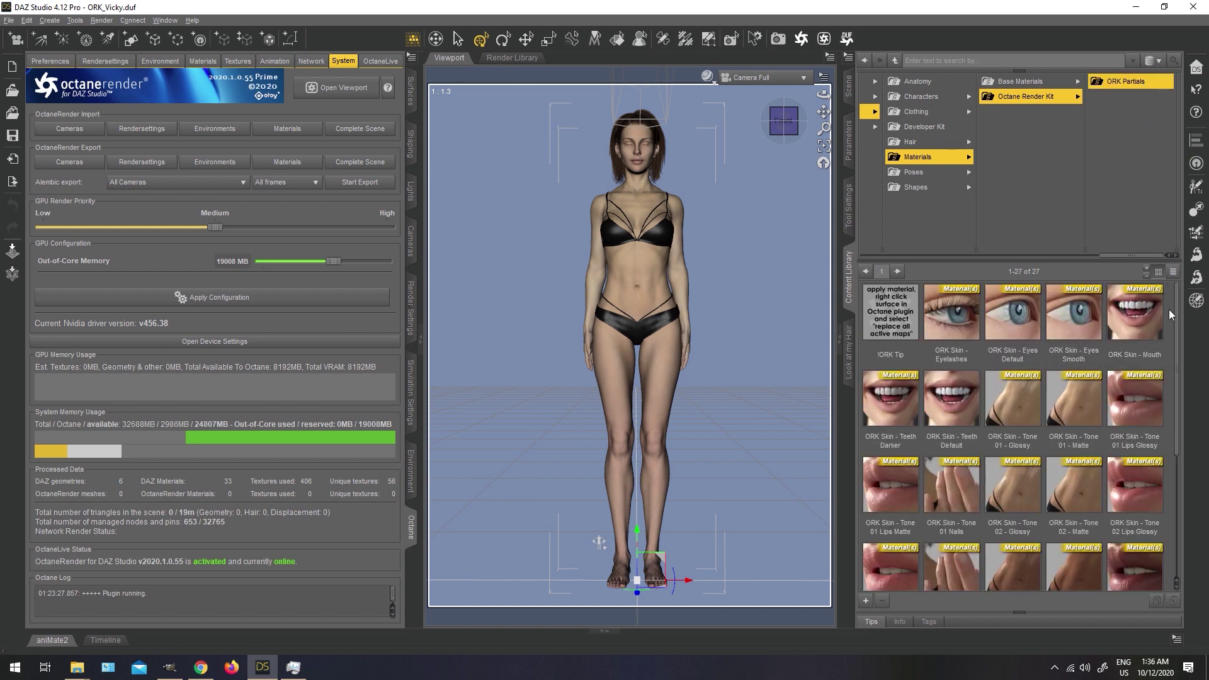
{"action": "mouse_move", "coordinate": [1174, 310]}
{"action": "left_mouse_down"}
{"action": "mouse_move", "coordinate": [1180, 477]}
{"action": "mouse_move", "coordinate": [1177, 308]}
{"action": "left_mouse_up"}
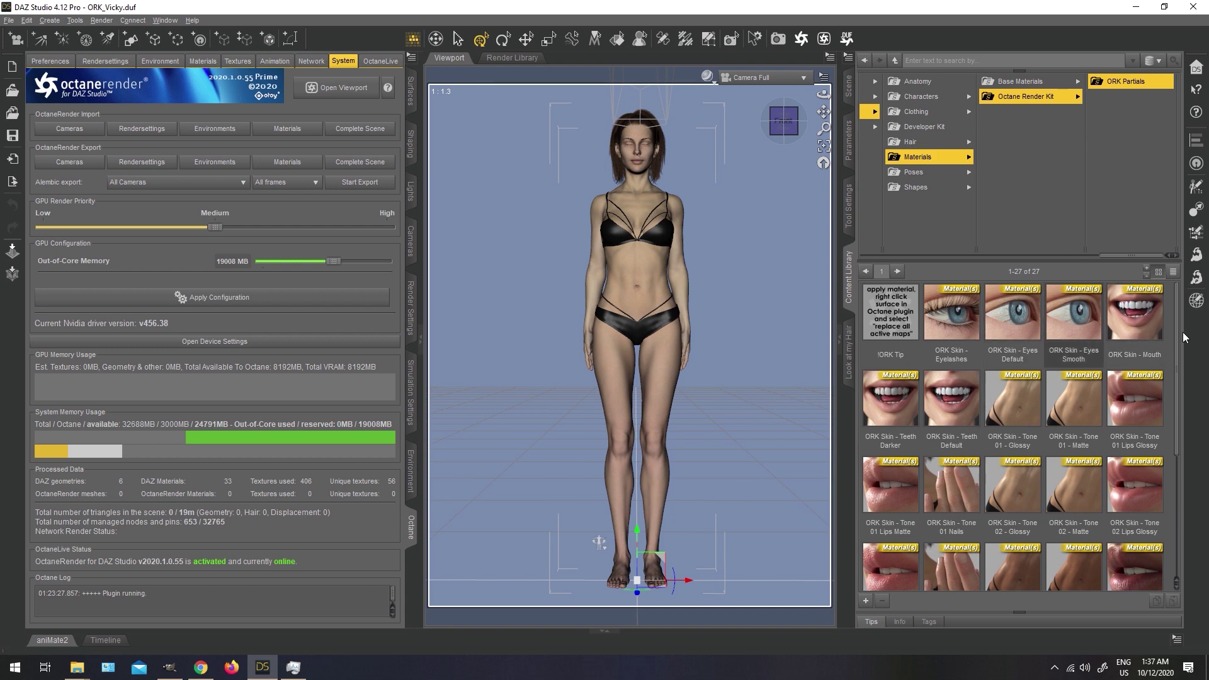
{"action": "mouse_move", "coordinate": [1178, 337]}
{"action": "left_mouse_down"}
{"action": "mouse_move", "coordinate": [1185, 367]}
{"action": "mouse_move", "coordinate": [1184, 320]}
{"action": "left_mouse_up"}
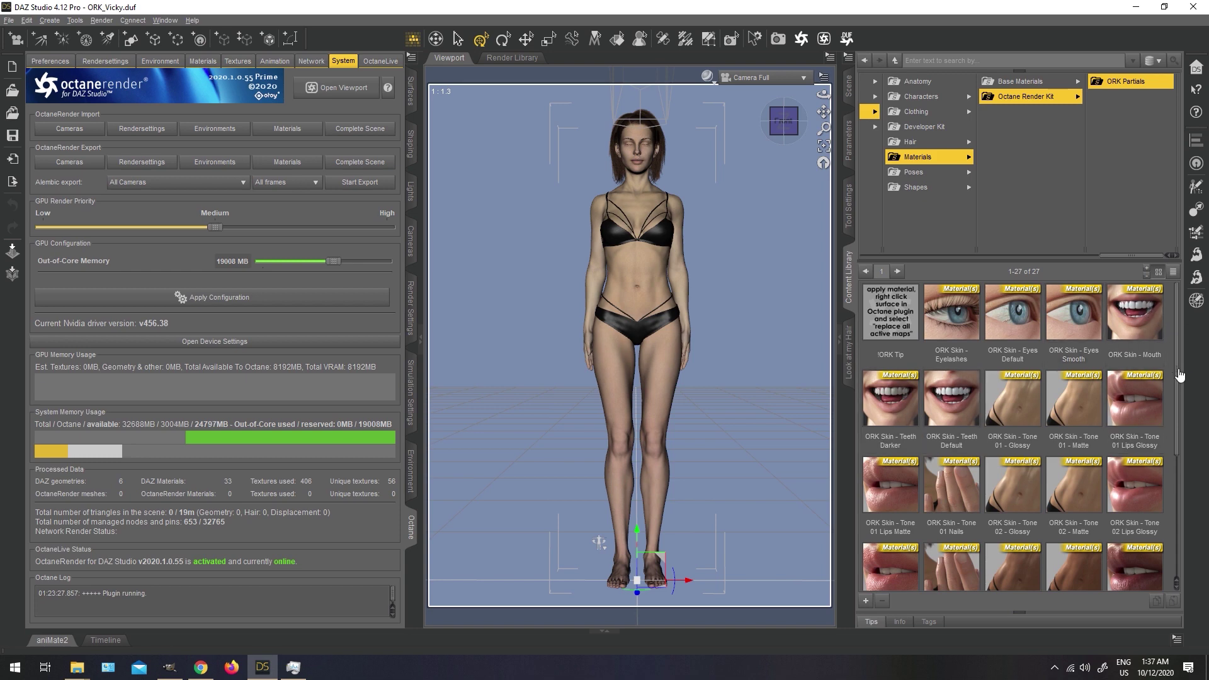
{"action": "left_click_drag", "start_coordinate": [1180, 378], "coordinate": [1200, 325]}
{"action": "left_click_drag", "start_coordinate": [1132, 261], "coordinate": [1008, 264]}
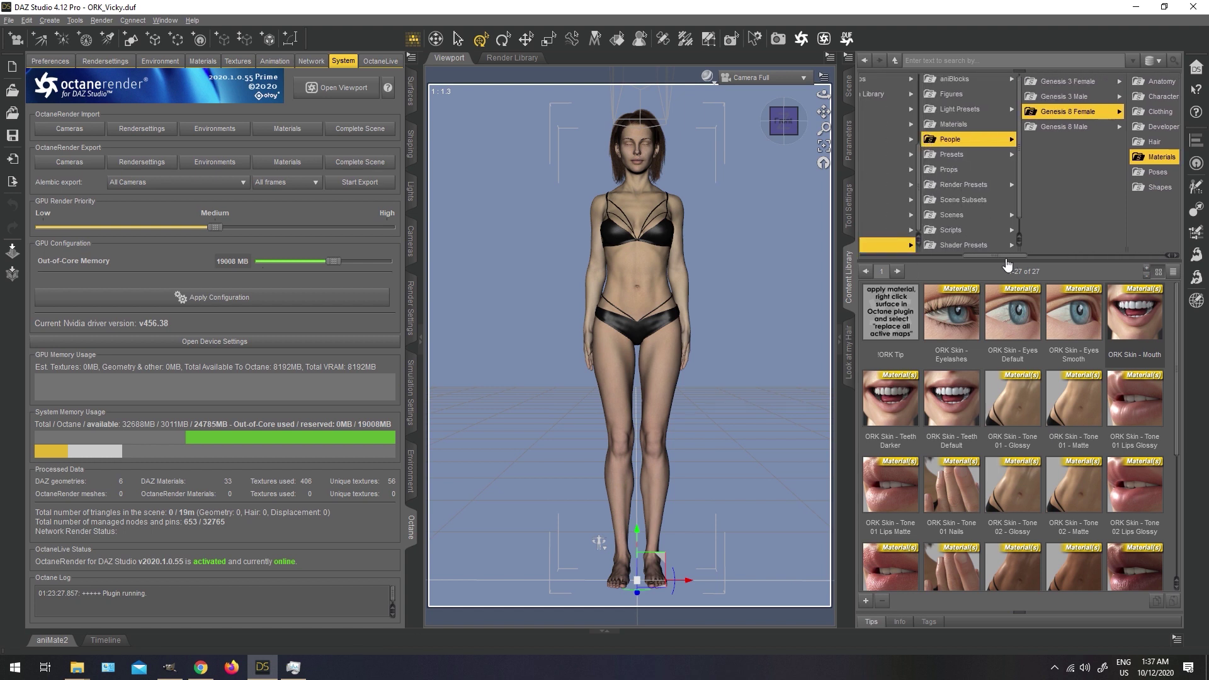
Browse the 19 ORK Partials presets under Genesis 8 Male Materials > Octane Render Kit
{"action": "left_click", "coordinate": [1072, 126]}
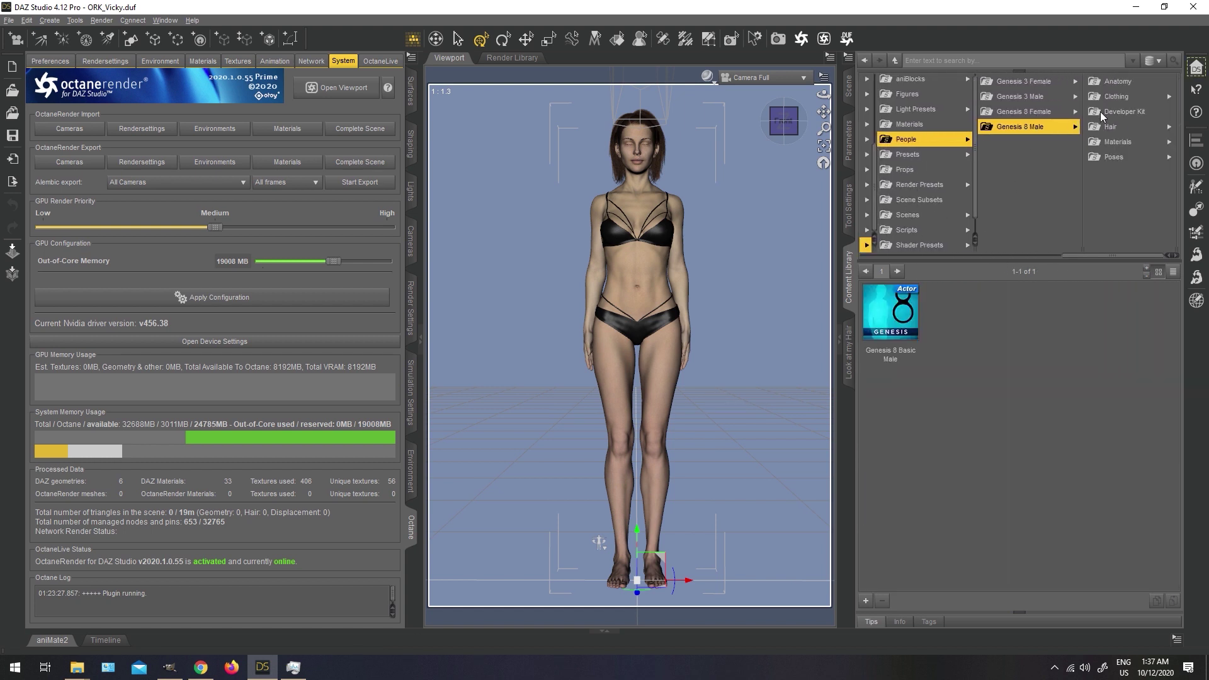
{"action": "left_click", "coordinate": [1128, 142]}
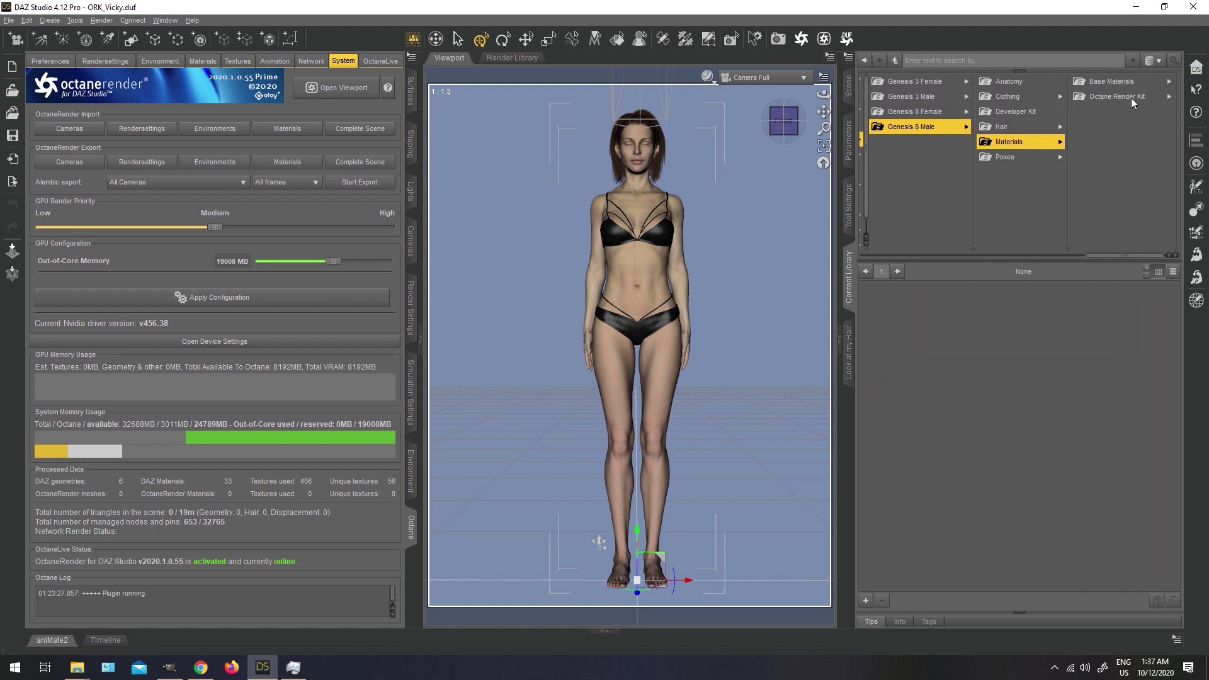
{"action": "left_click", "coordinate": [1131, 97]}
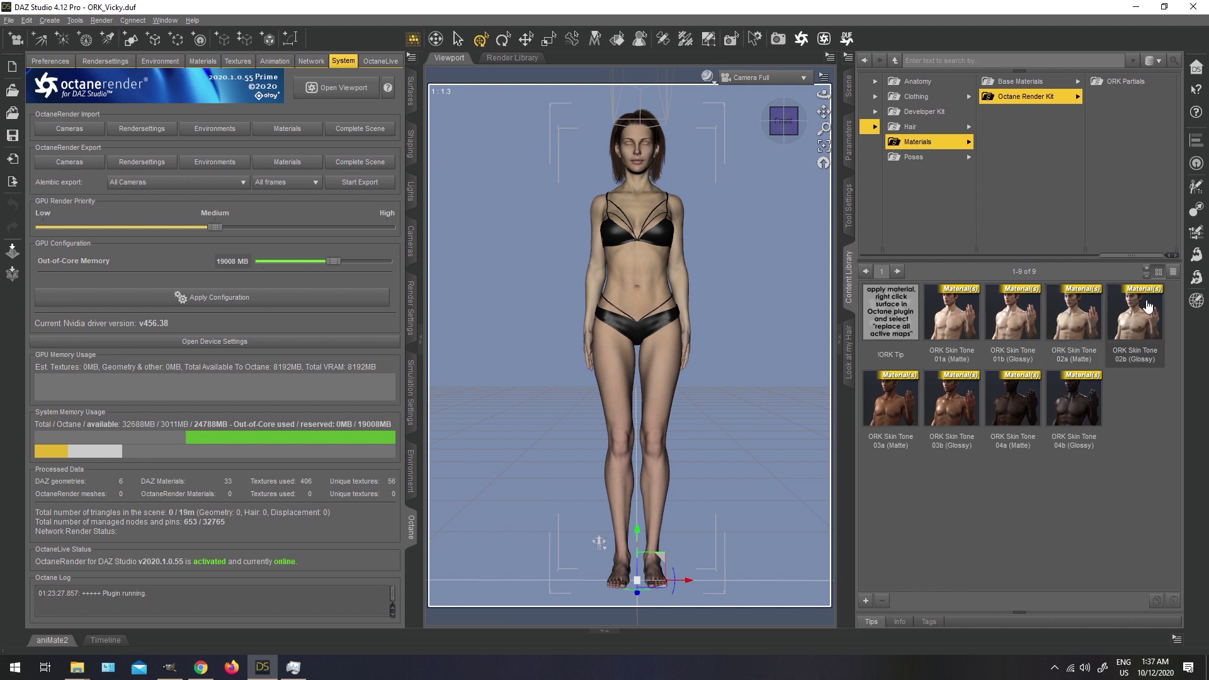
{"action": "left_click", "coordinate": [1124, 81]}
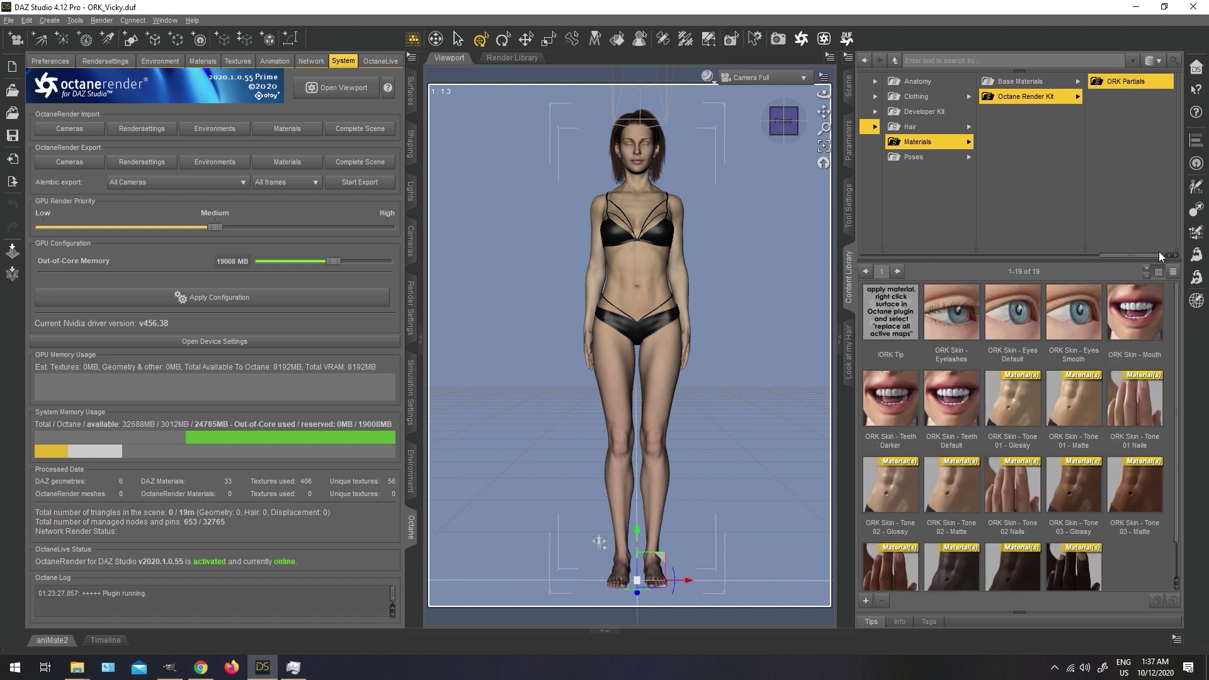
{"action": "scroll", "coordinate": [1188, 352], "scroll_direction": "down", "scroll_amount": 1}
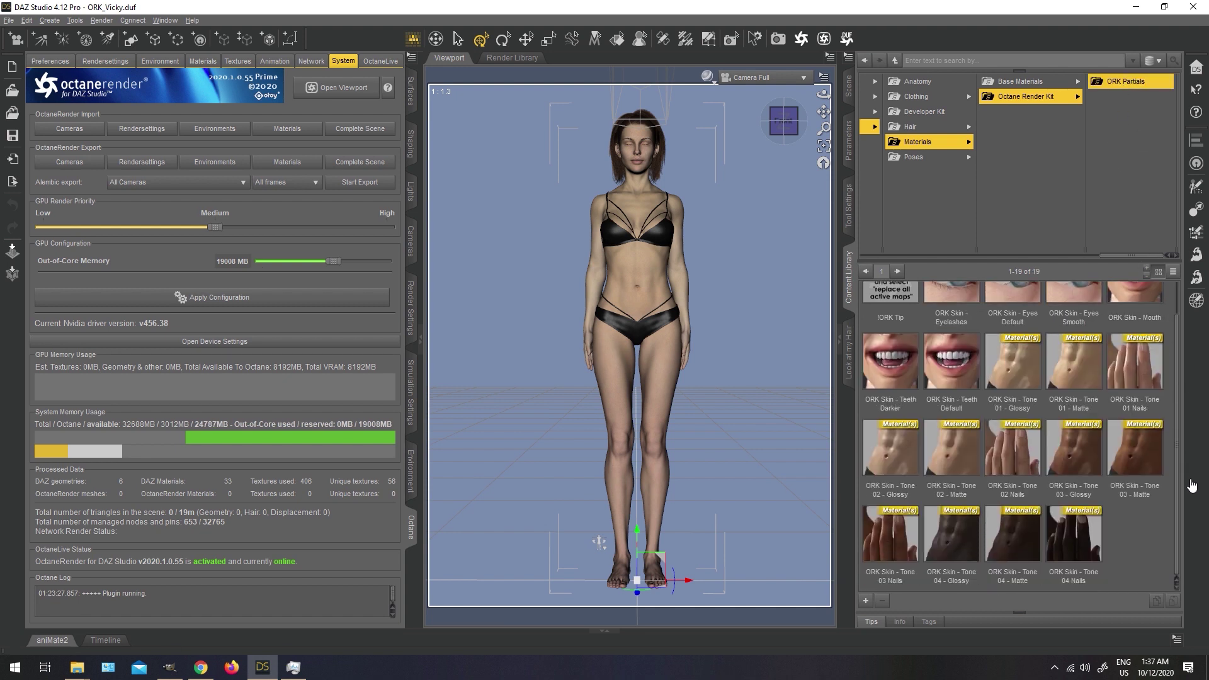
{"action": "scroll", "coordinate": [1190, 492], "scroll_direction": "up", "scroll_amount": 1}
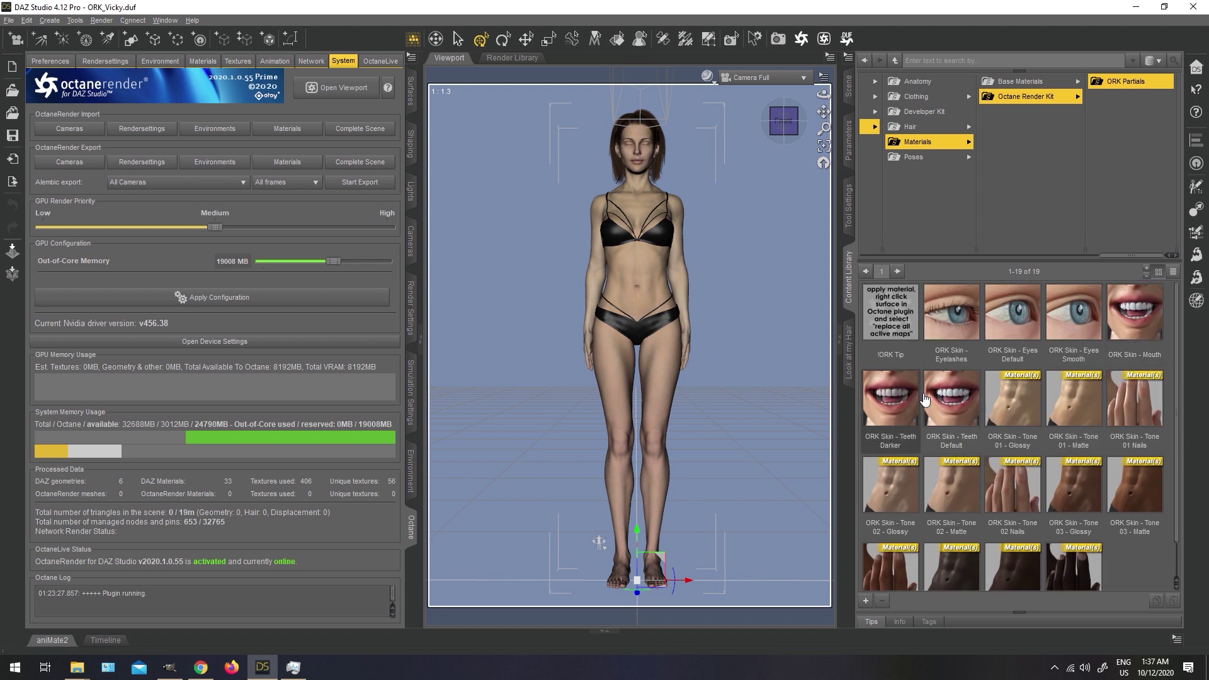
{"action": "scroll", "coordinate": [1183, 460], "scroll_direction": "down", "scroll_amount": 1}
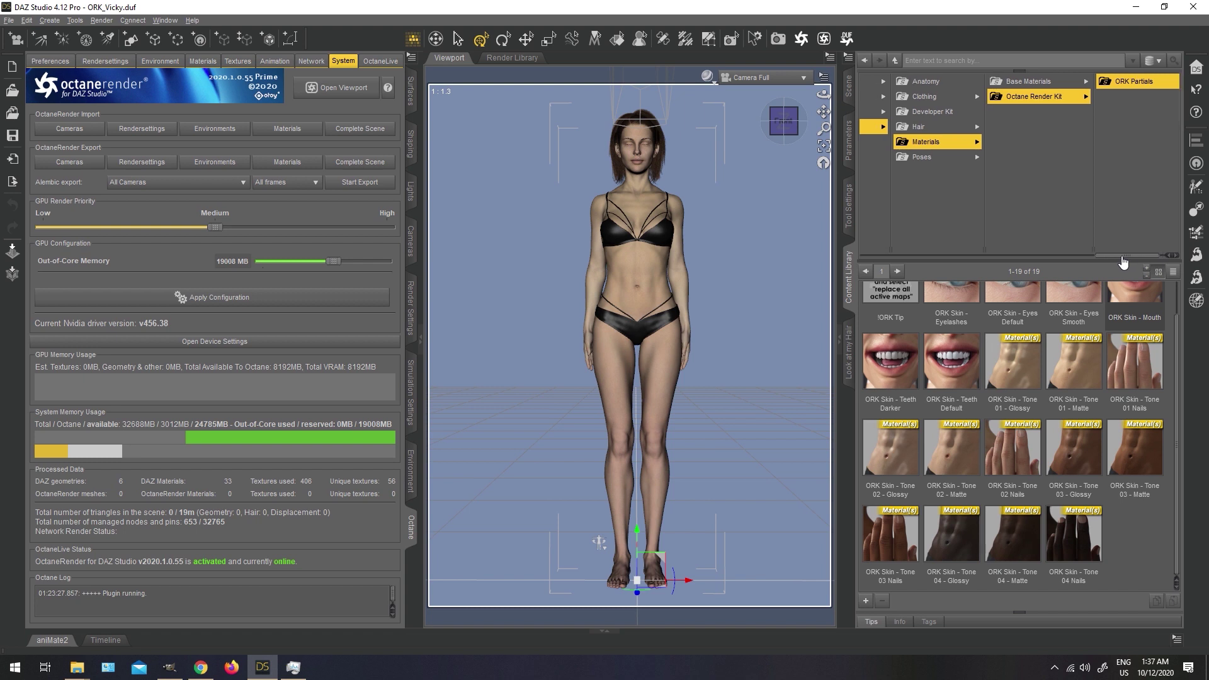
{"action": "left_click_drag", "start_coordinate": [1127, 258], "coordinate": [970, 256]}
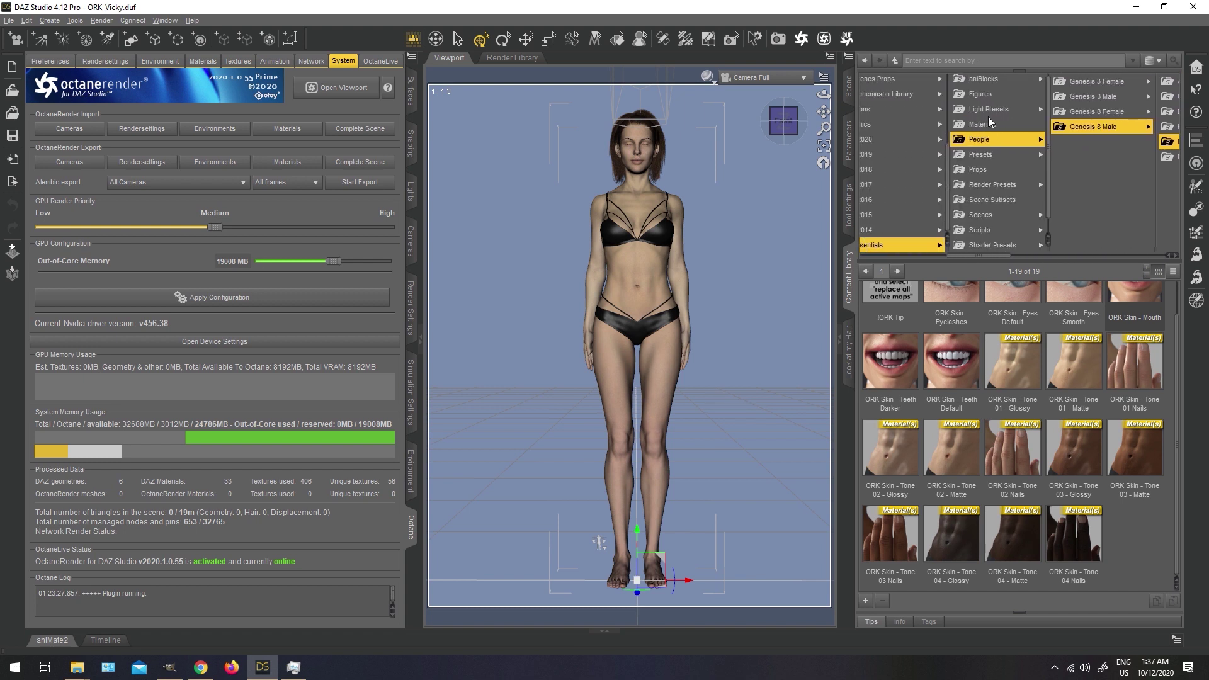
In Octane Render Kit Lights, select ORK ALL and ORK Render Settings - High, then open ORK Environments
{"action": "left_click", "coordinate": [991, 104]}
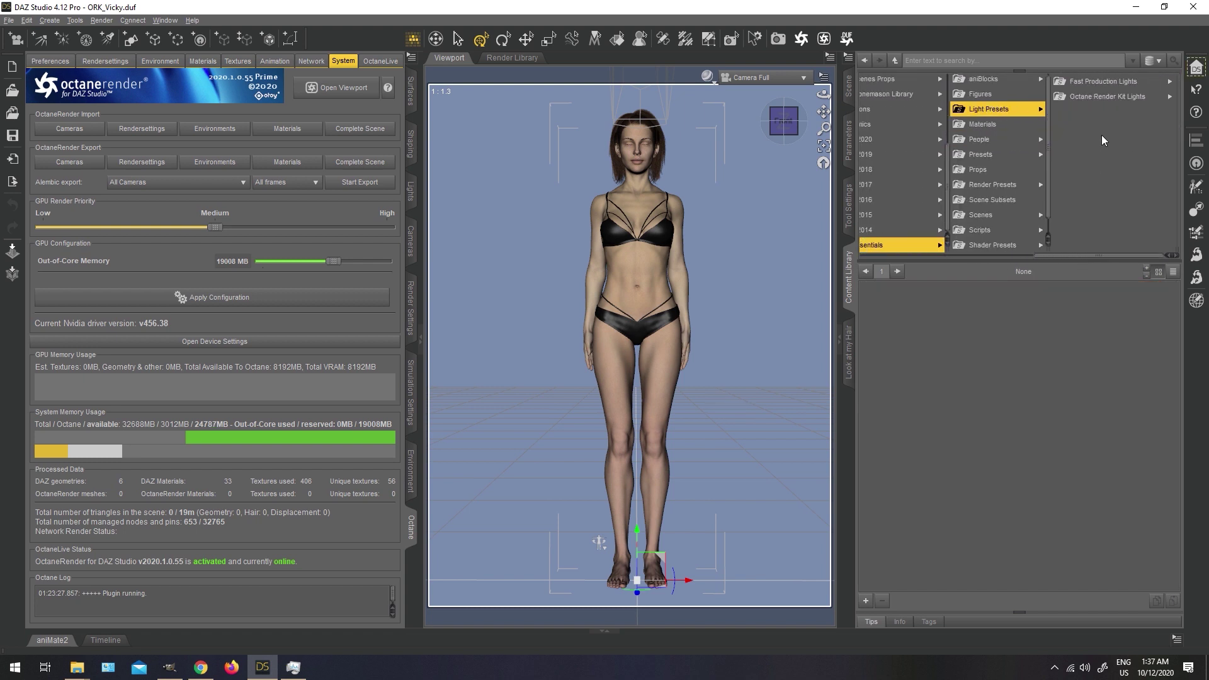
{"action": "left_click", "coordinate": [1106, 98]}
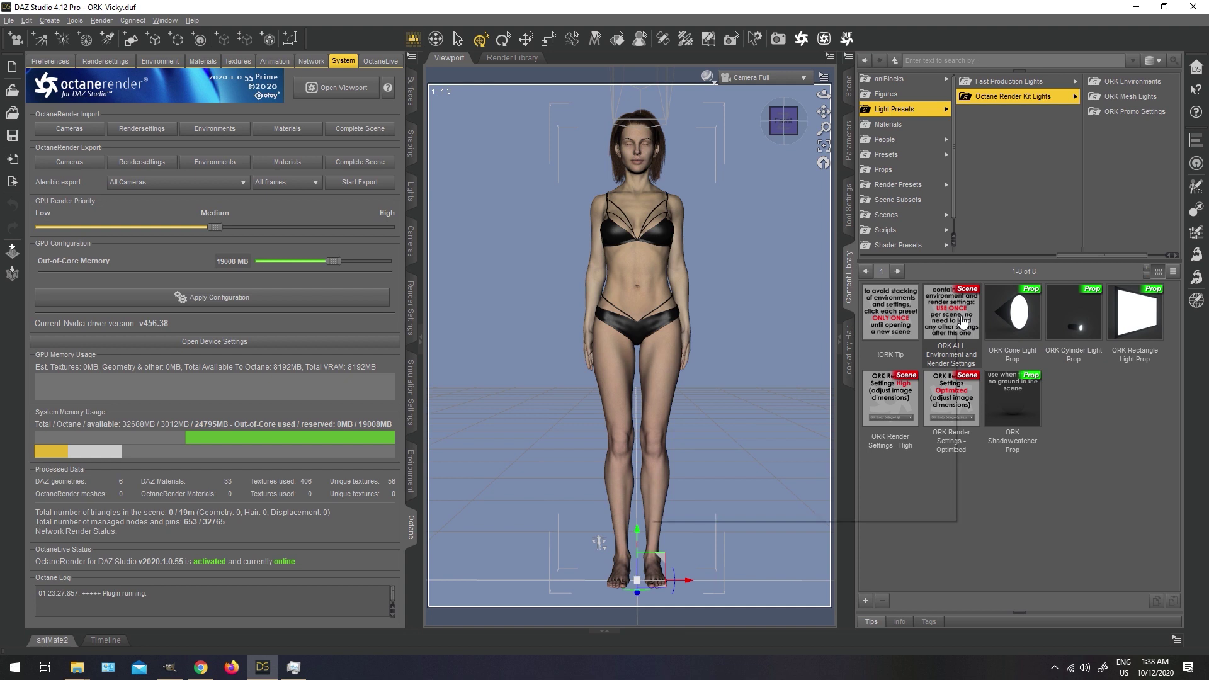
{"action": "mouse_move", "coordinate": [962, 321]}
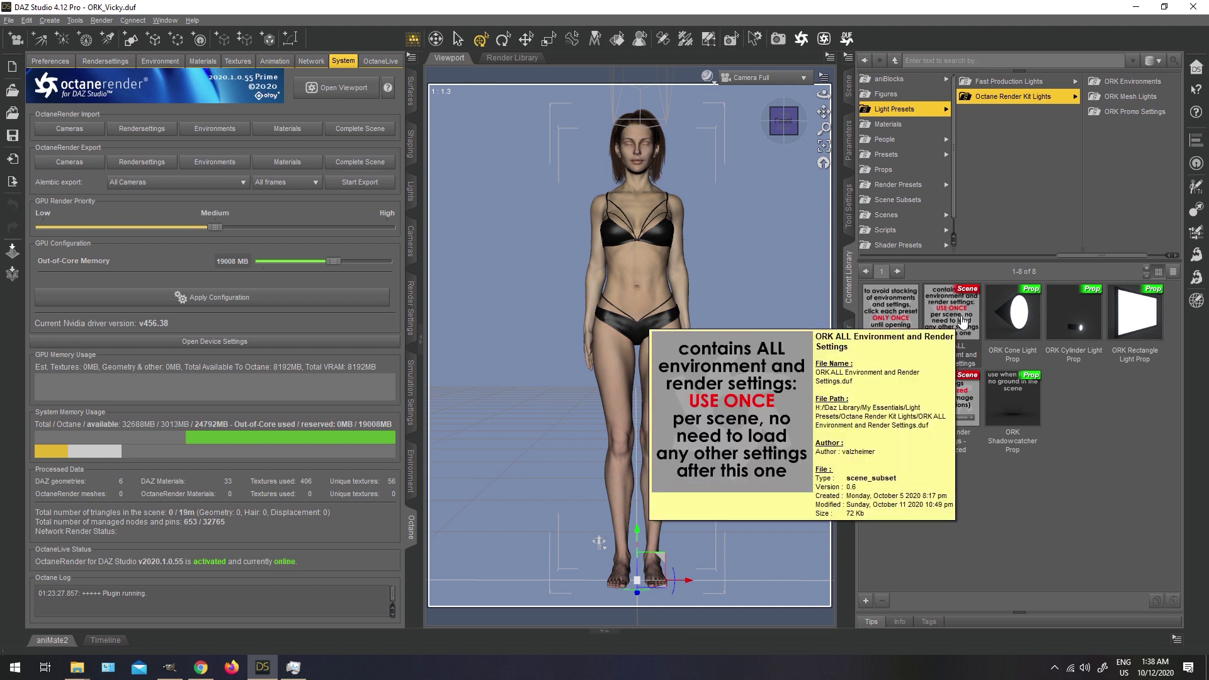
{"action": "left_click", "coordinate": [963, 321]}
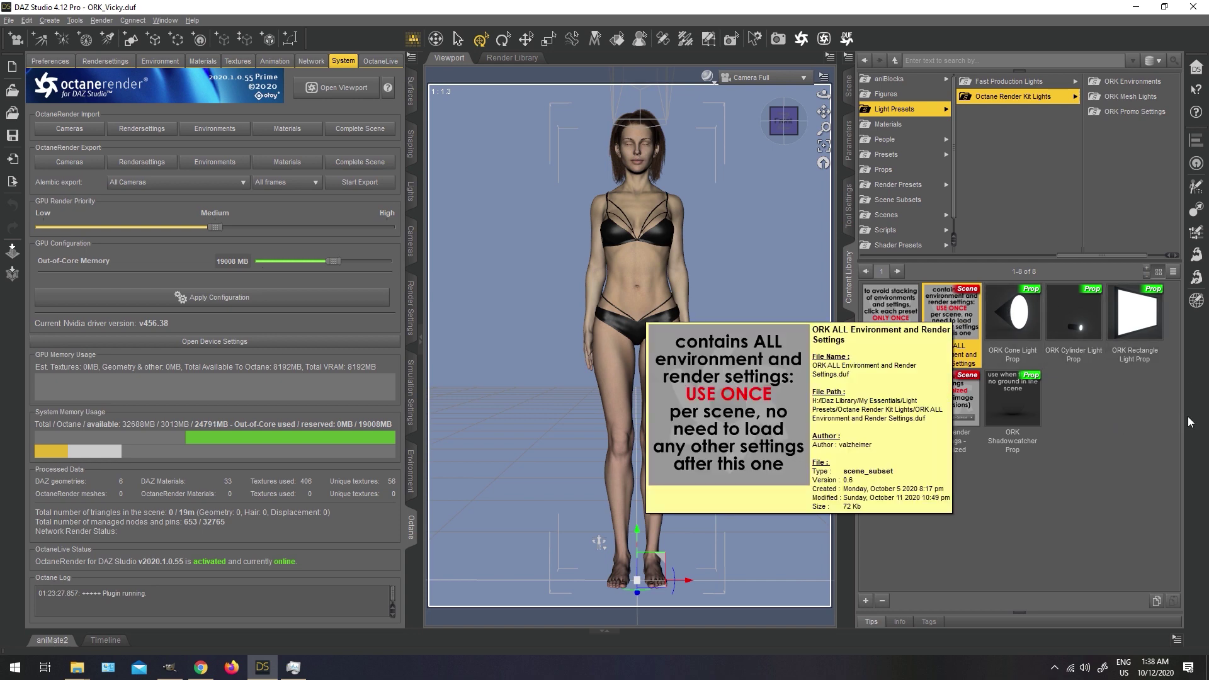
{"action": "mouse_move", "coordinate": [938, 397]}
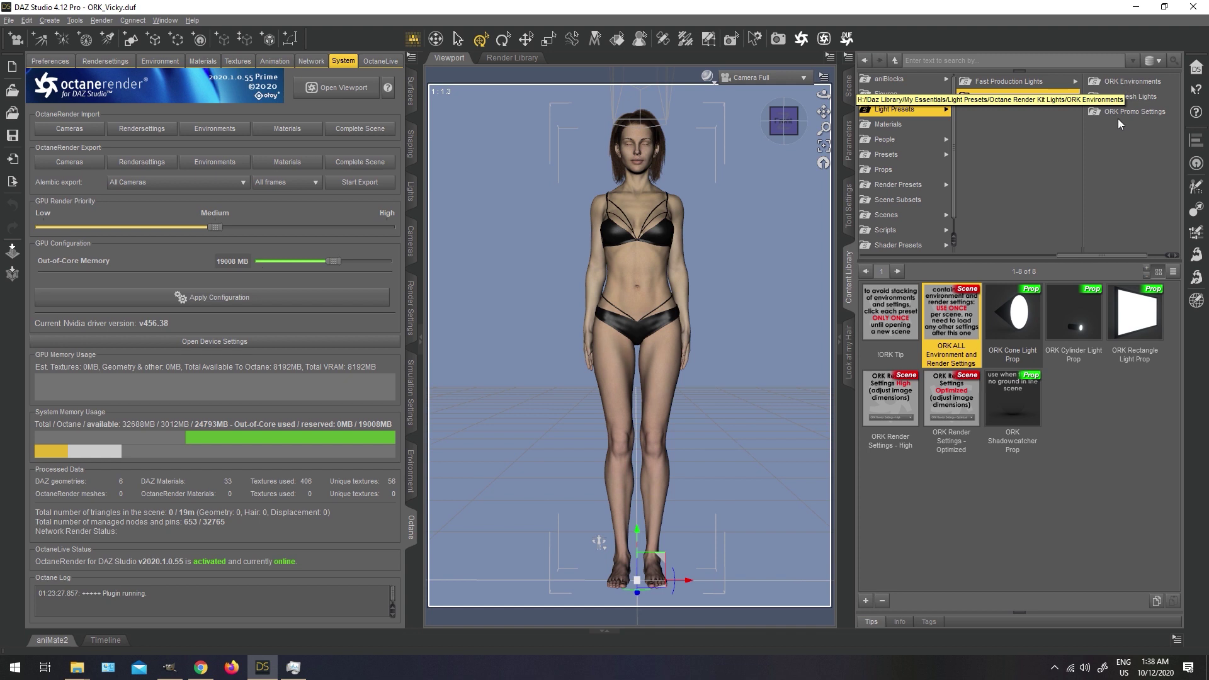
{"action": "left_click", "coordinate": [897, 403]}
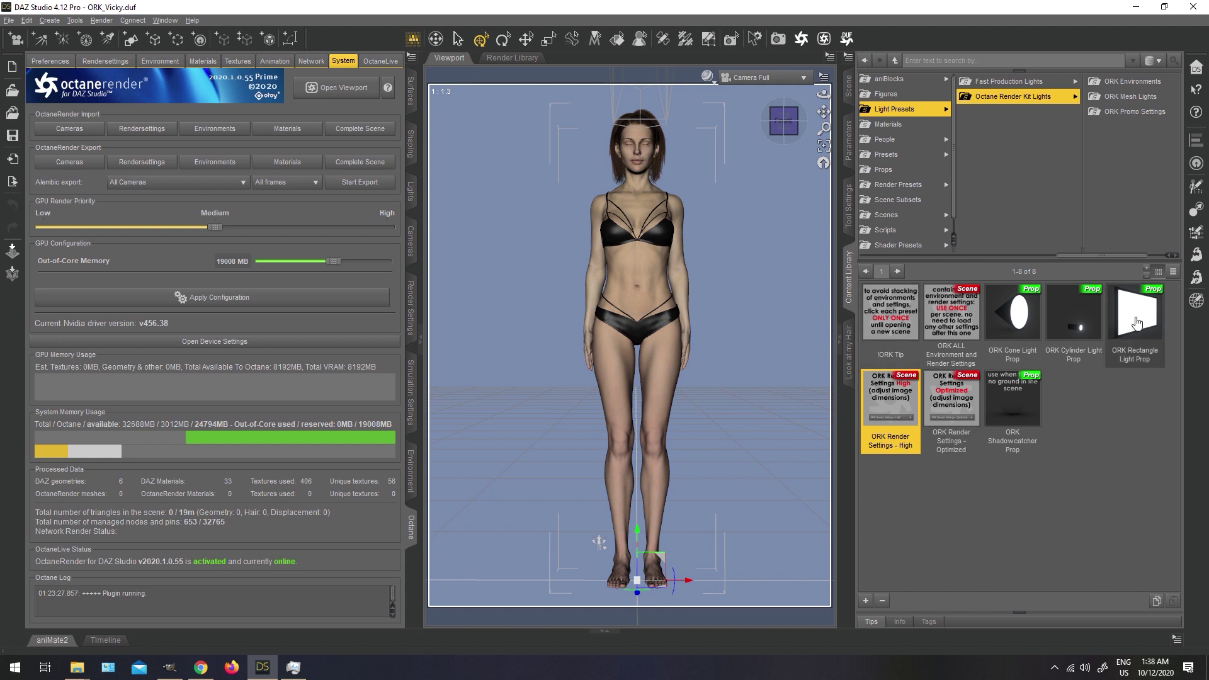
{"action": "left_click", "coordinate": [1146, 84]}
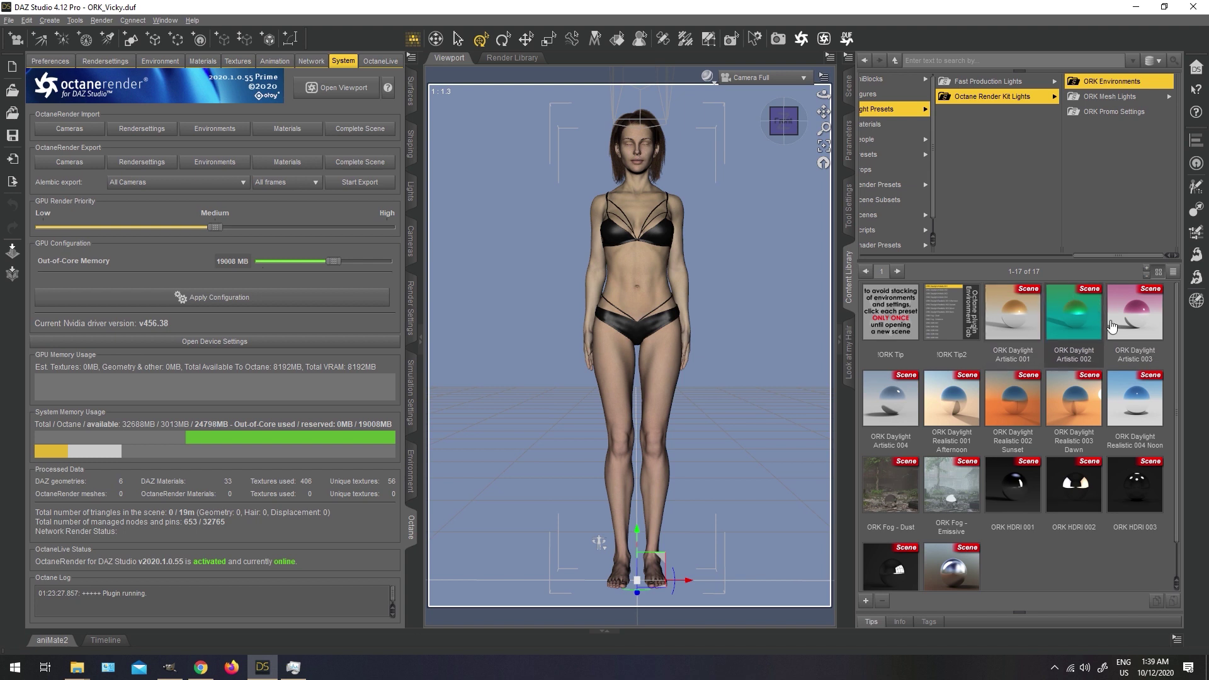
Scroll through the 17 ORK Environments presets in the Content Library
{"action": "scroll", "coordinate": [1144, 546], "scroll_direction": "down", "scroll_amount": 1}
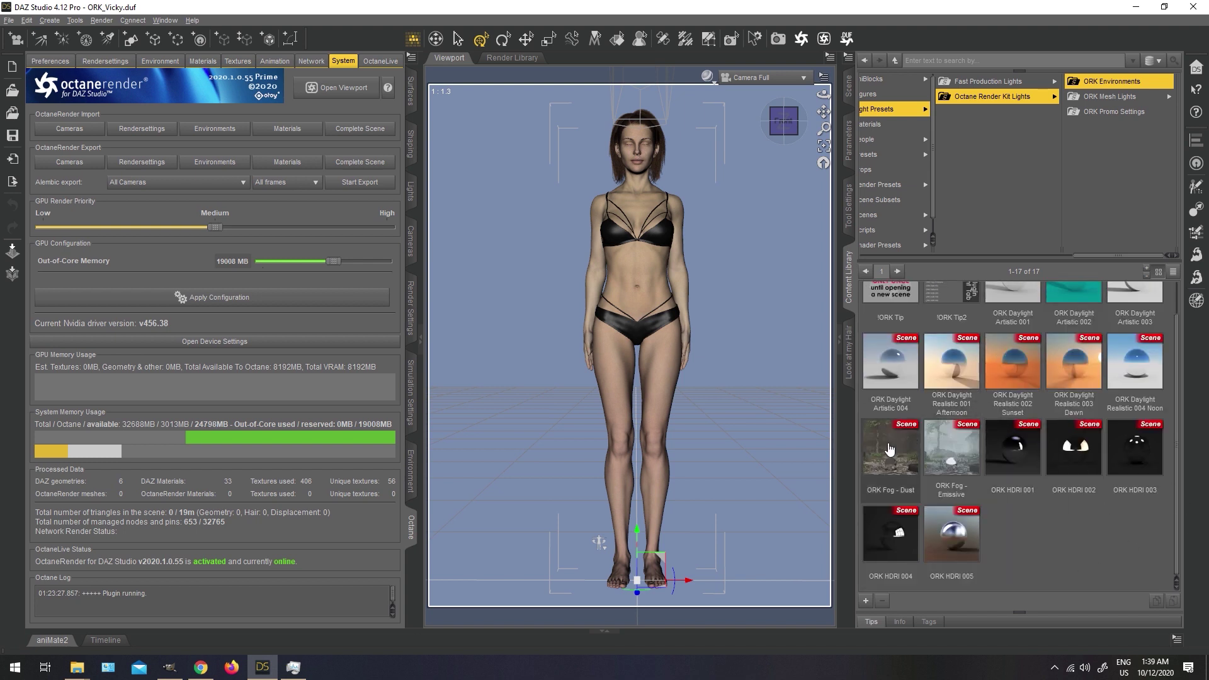
{"action": "scroll", "coordinate": [1077, 535], "scroll_direction": "up", "scroll_amount": 1}
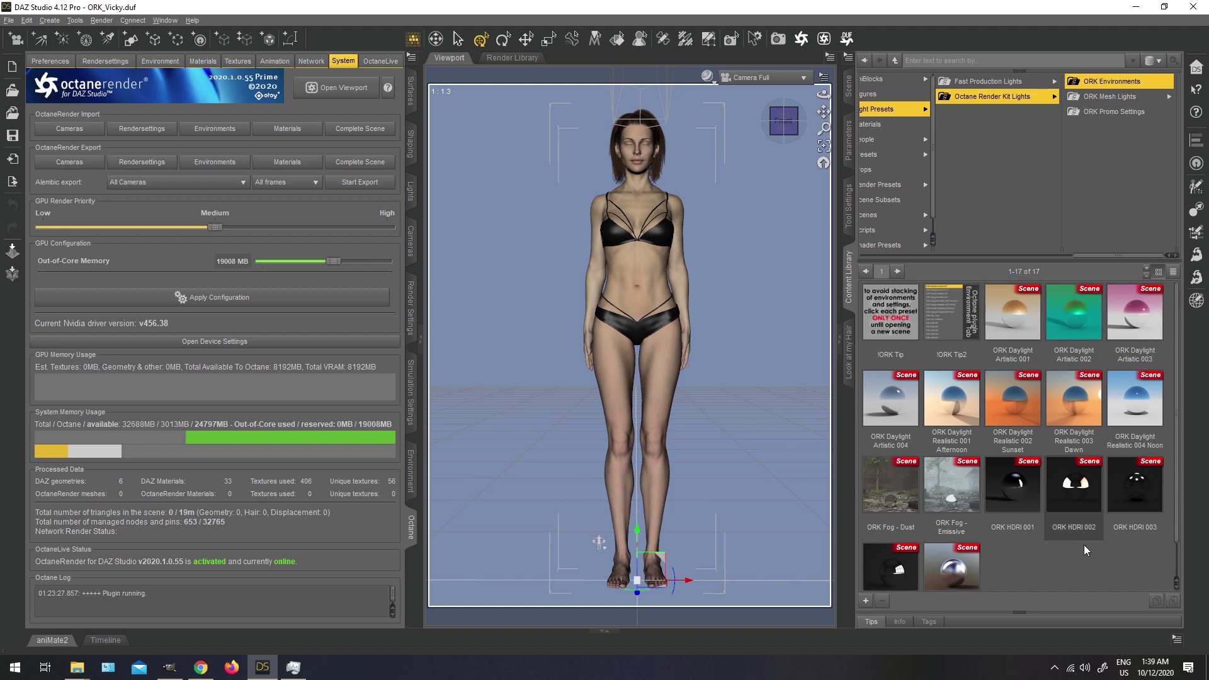
{"action": "scroll", "coordinate": [1029, 542], "scroll_direction": "down", "scroll_amount": 1}
{"action": "scroll", "coordinate": [1067, 529], "scroll_direction": "up", "scroll_amount": 1}
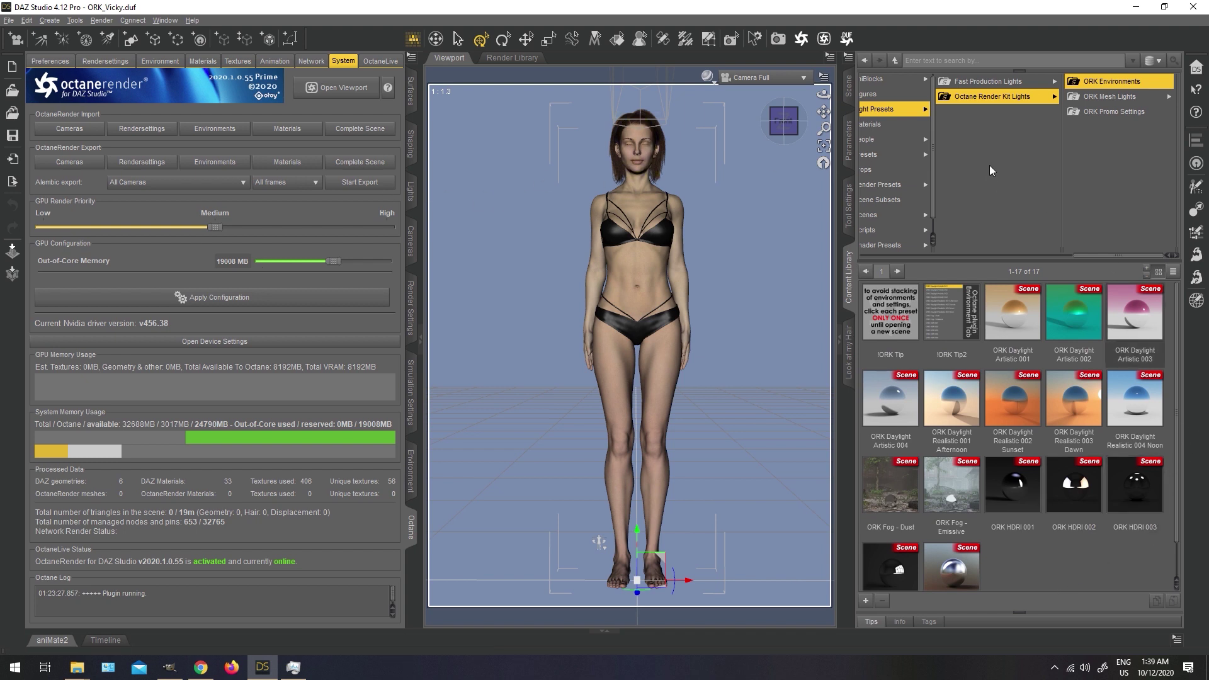
In the Octane panel, view the Environment tab, then choose Default Rendersetting (2) under Rendersettings
{"action": "left_click", "coordinate": [162, 59]}
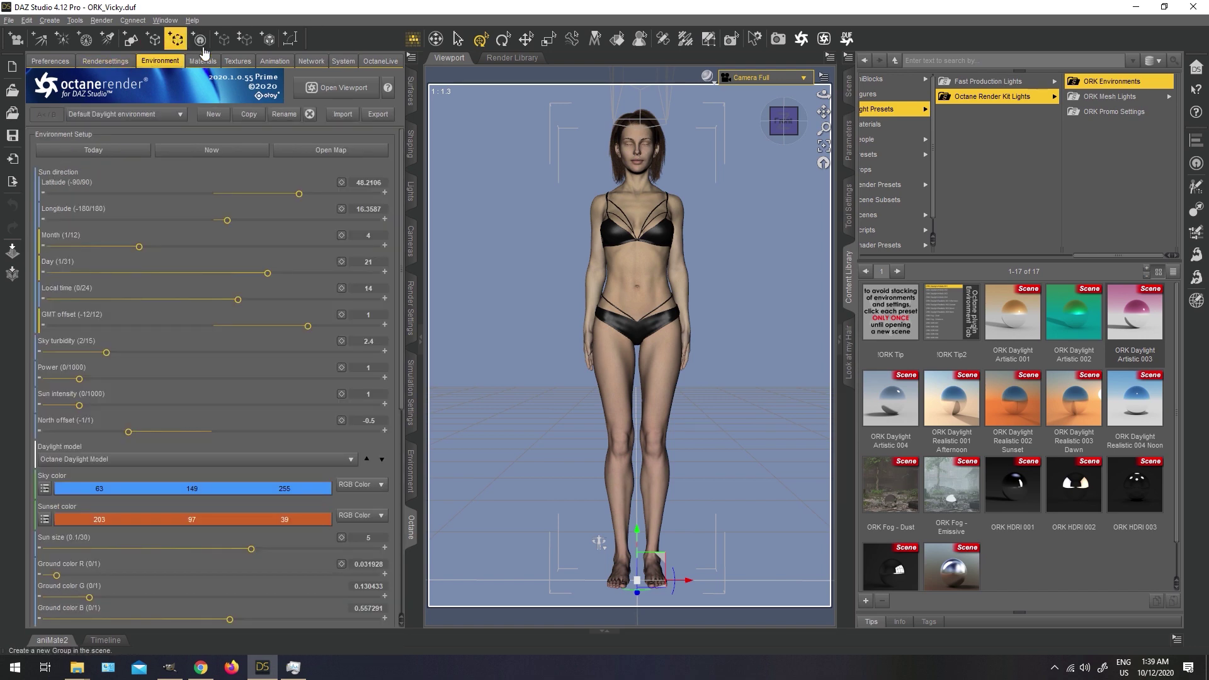
{"action": "left_click", "coordinate": [106, 60]}
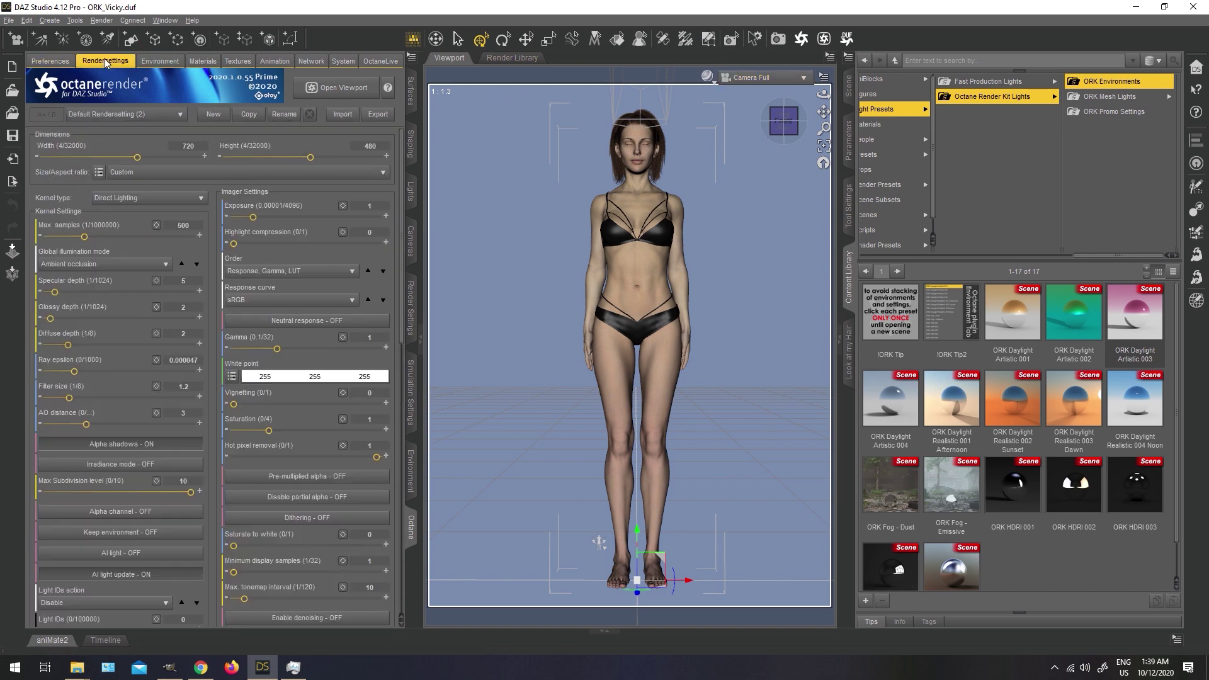
{"action": "left_click", "coordinate": [115, 119]}
{"action": "left_click", "coordinate": [115, 118]}
Show the ORK Mesh Lights presets inside Octane Render Kit Lights
{"action": "left_click", "coordinate": [1097, 96]}
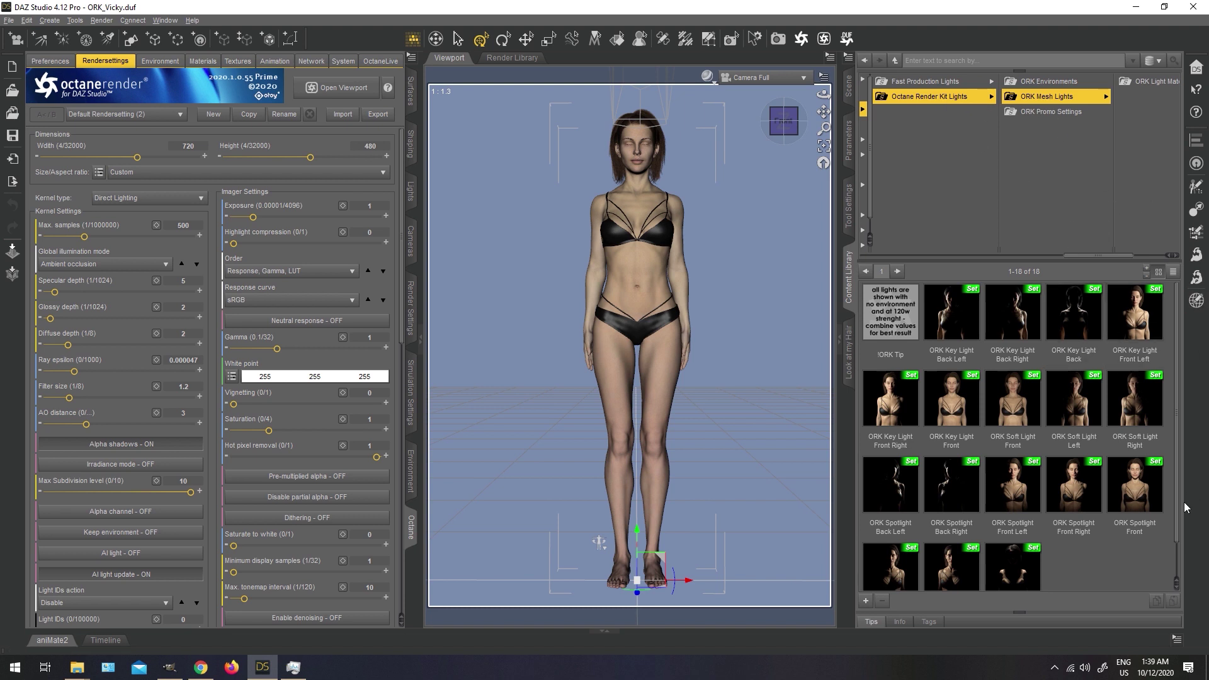
{"action": "mouse_move", "coordinate": [1183, 413]}
{"action": "left_mouse_down"}
{"action": "mouse_move", "coordinate": [1188, 498]}
{"action": "mouse_move", "coordinate": [1186, 410]}
{"action": "left_mouse_up"}
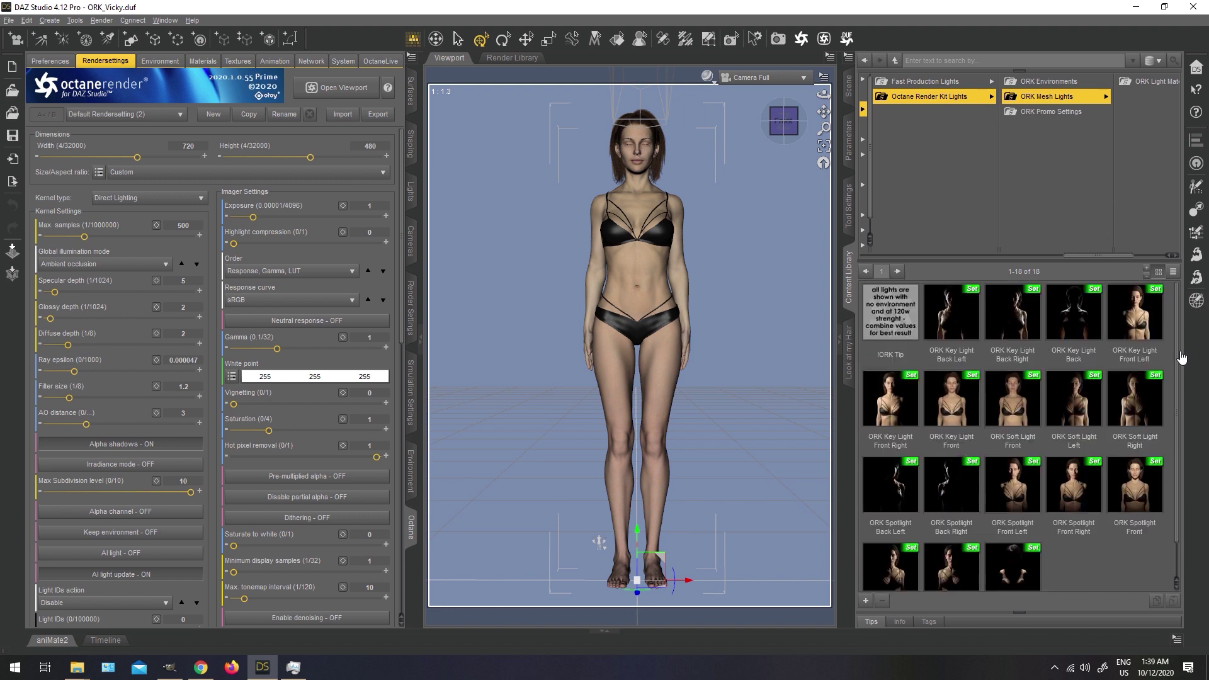
{"action": "left_click", "coordinate": [917, 95]}
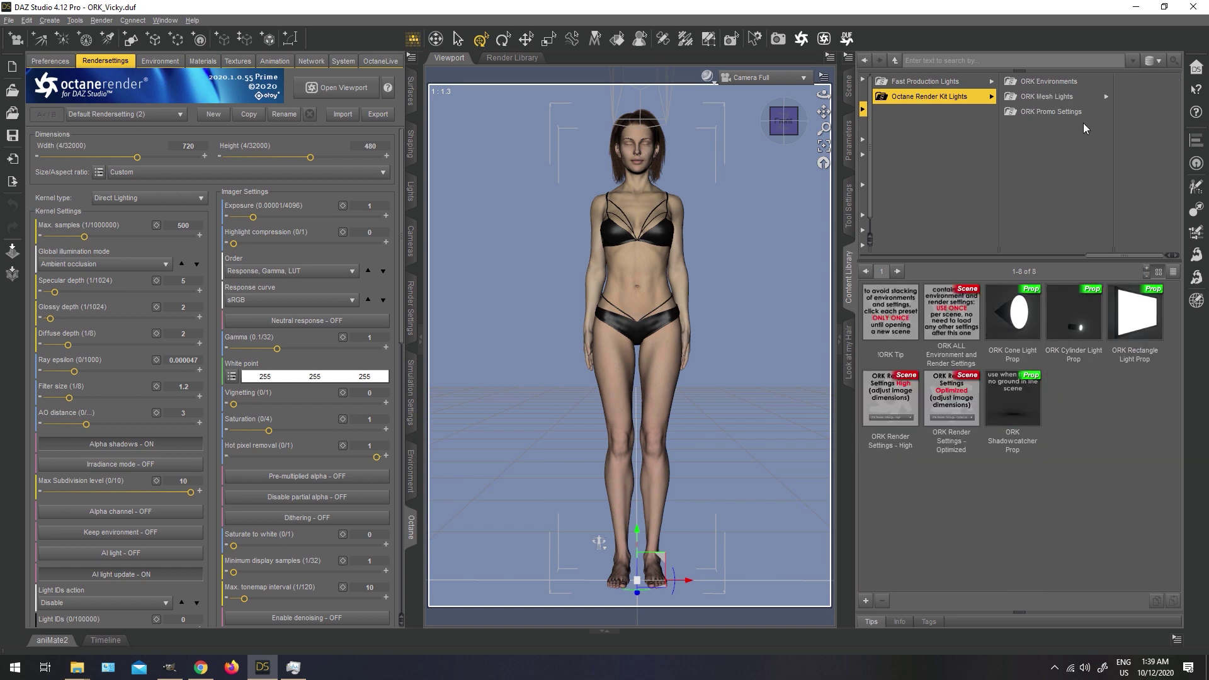
{"action": "left_click", "coordinate": [1053, 96]}
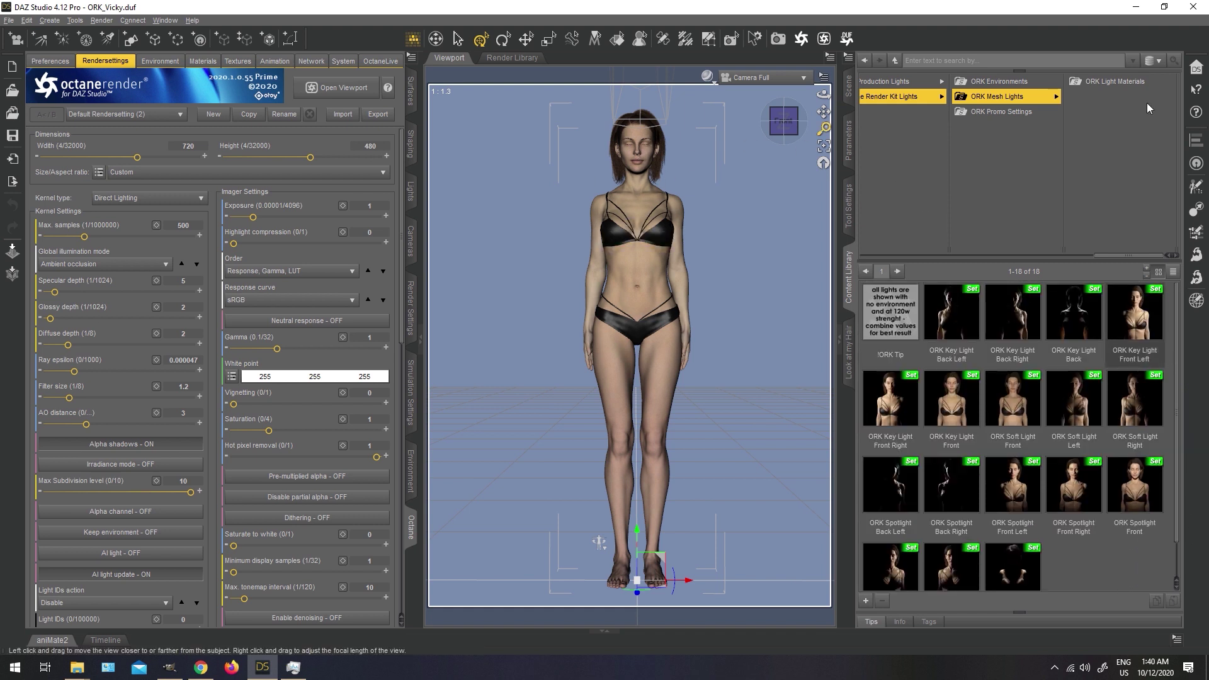
Browse the ORK Light Materials presets, from 120w Cold through the coloured 100w lights
{"action": "left_click", "coordinate": [1139, 83]}
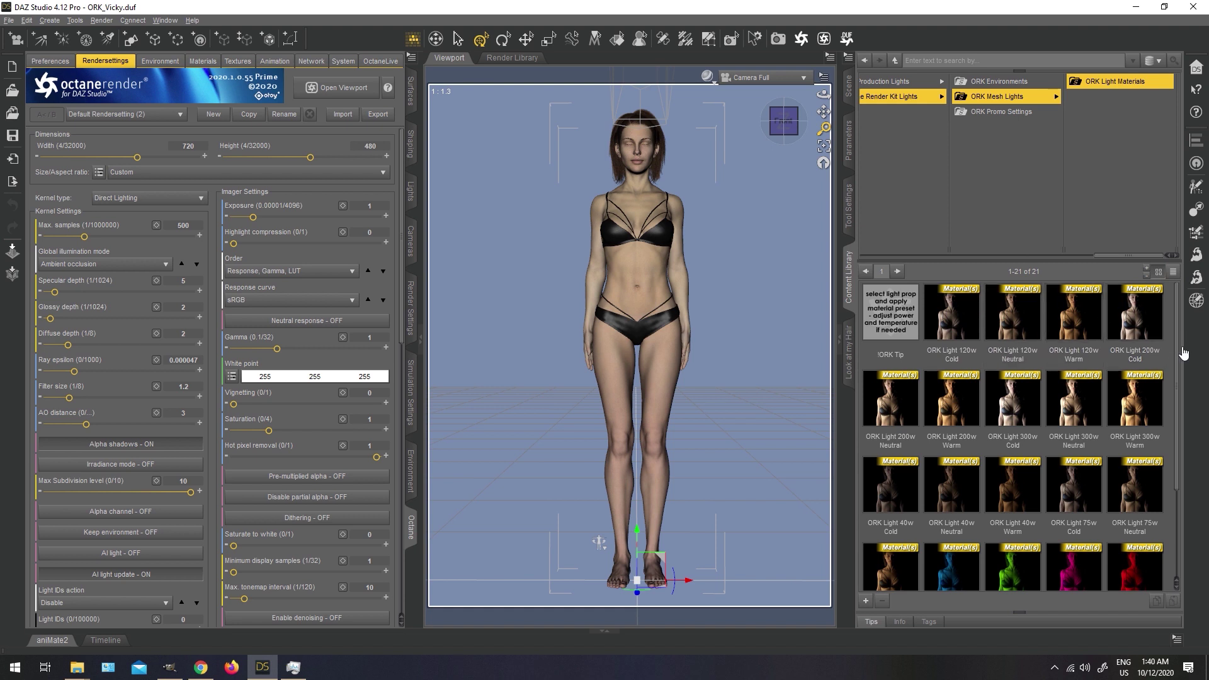
{"action": "scroll", "coordinate": [1184, 354], "scroll_direction": "down", "scroll_amount": 1}
{"action": "scroll", "coordinate": [1183, 391], "scroll_direction": "up", "scroll_amount": 1}
{"action": "scroll", "coordinate": [1184, 406], "scroll_direction": "down", "scroll_amount": 1}
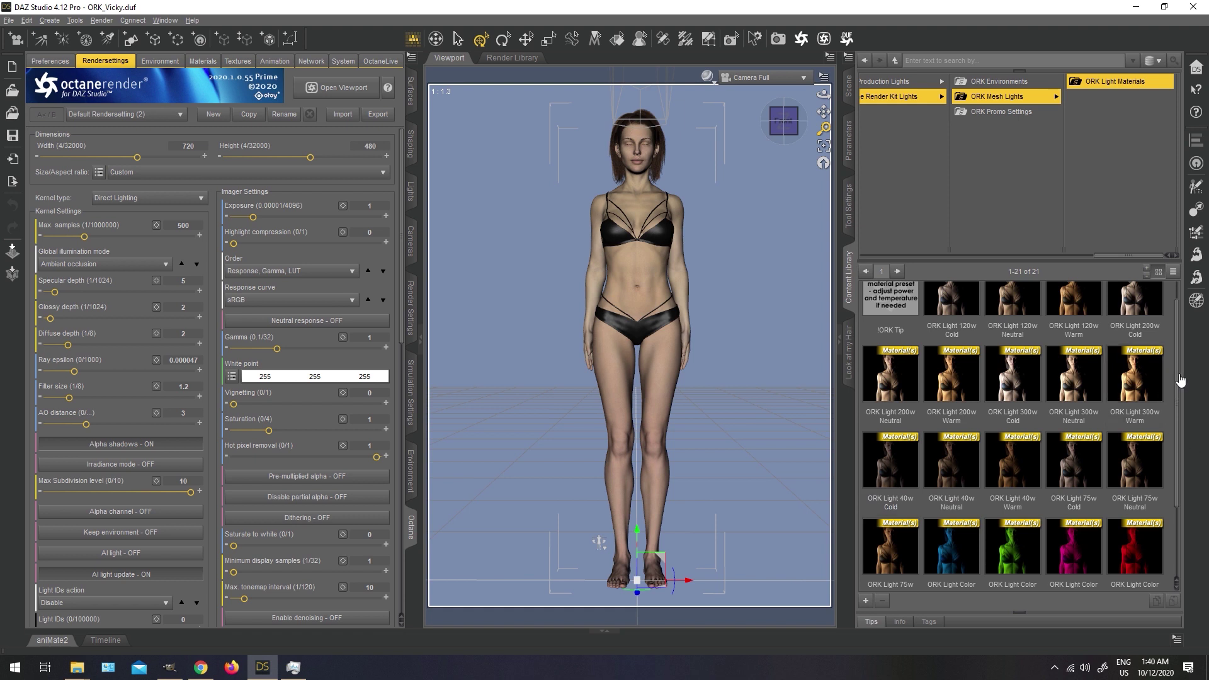
{"action": "scroll", "coordinate": [1182, 400], "scroll_direction": "down", "scroll_amount": 1}
{"action": "scroll", "coordinate": [1182, 399], "scroll_direction": "up", "scroll_amount": 2}
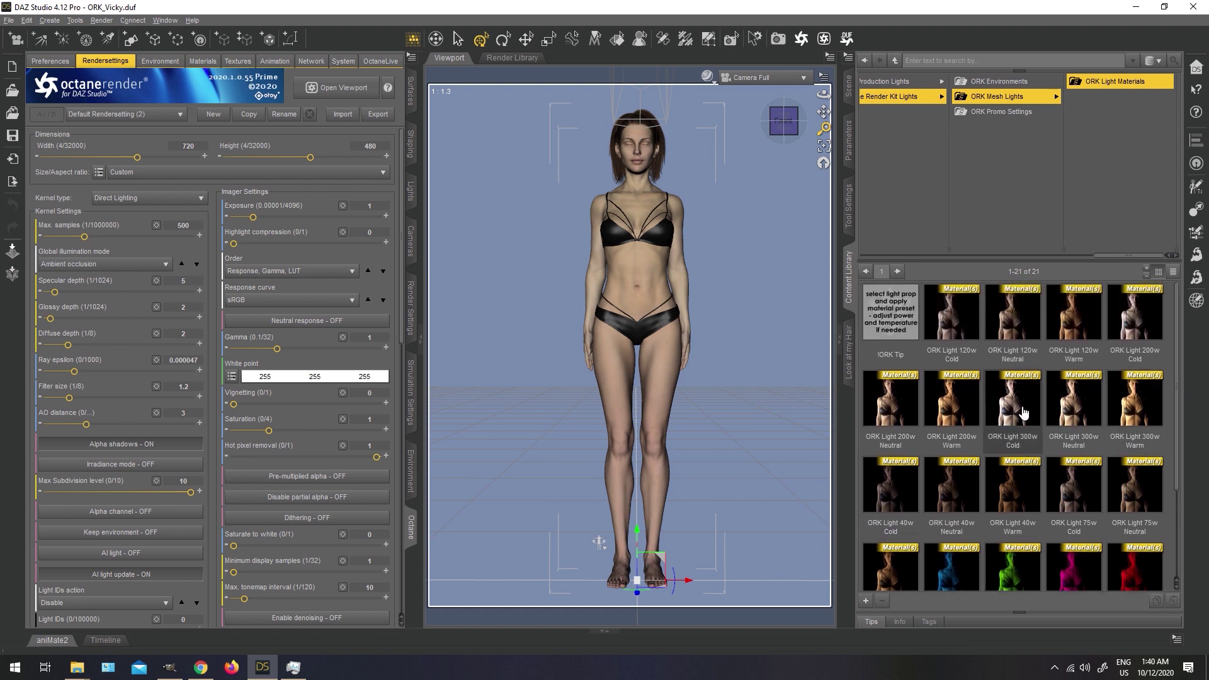
{"action": "scroll", "coordinate": [1181, 382], "scroll_direction": "down", "scroll_amount": 4}
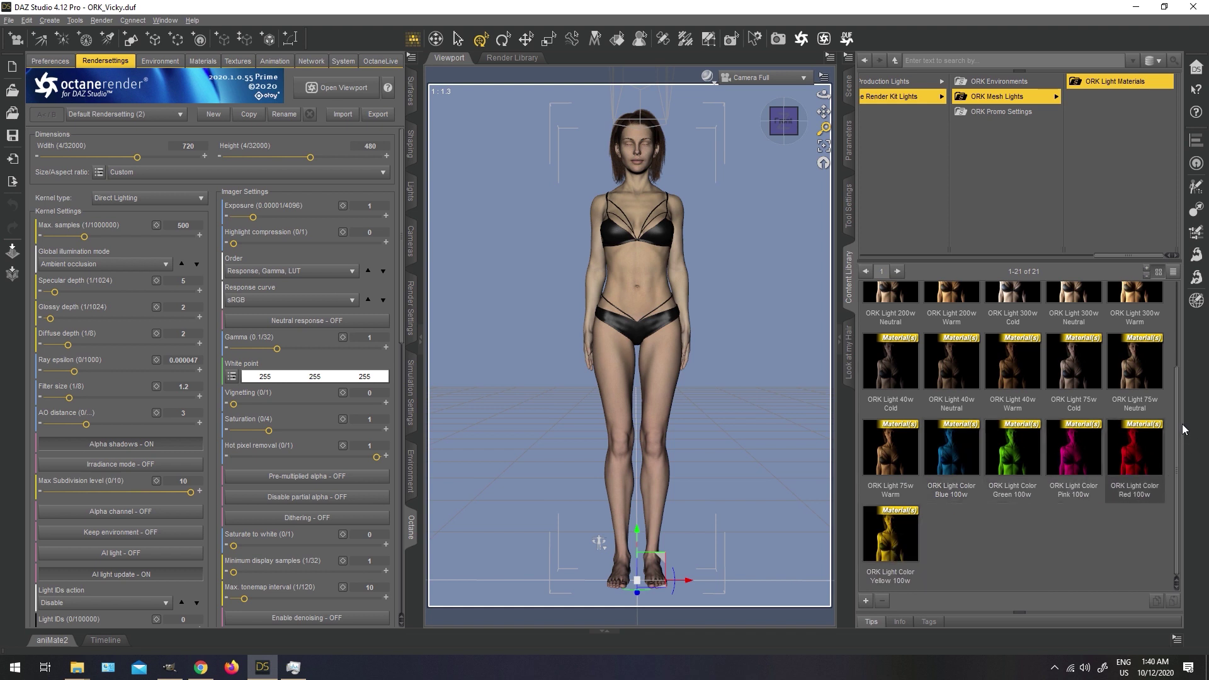
{"action": "scroll", "coordinate": [1184, 432], "scroll_direction": "up", "scroll_amount": 1}
{"action": "scroll", "coordinate": [1184, 432], "scroll_direction": "down", "scroll_amount": 1}
{"action": "left_click", "coordinate": [1011, 113]}
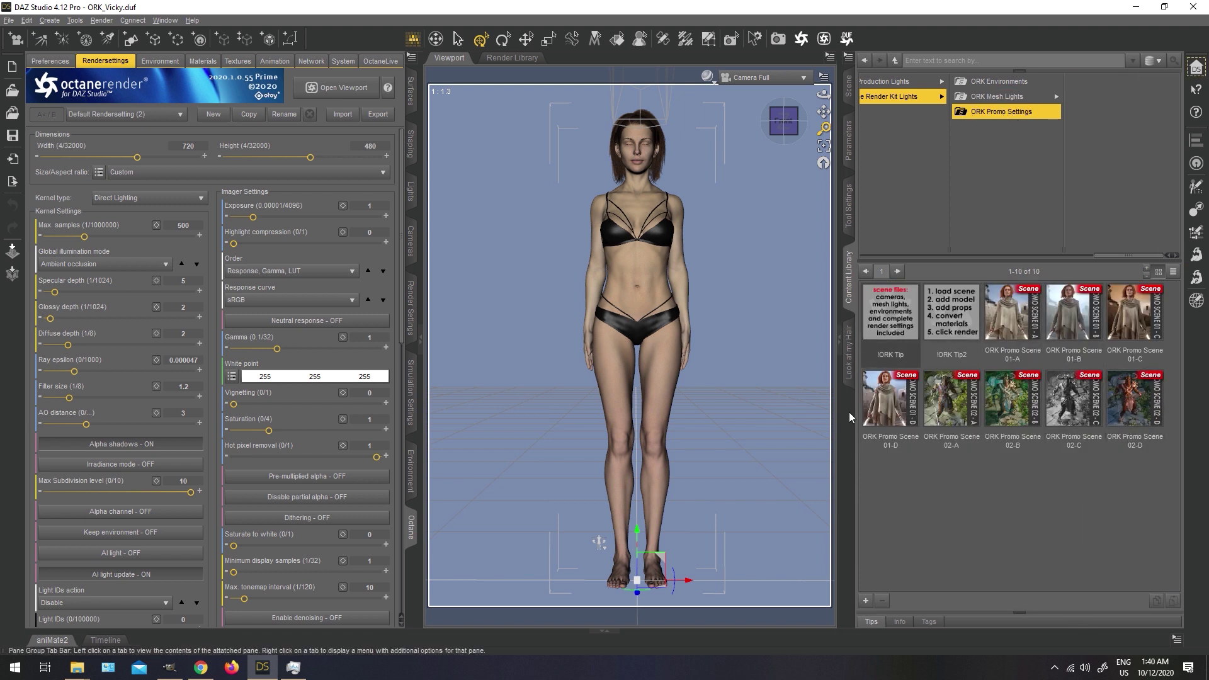
Select ORK Promo Scene 01-A among the ten ORK Promo Settings scenes, then scroll the folder tree back left
{"action": "left_click", "coordinate": [1012, 321]}
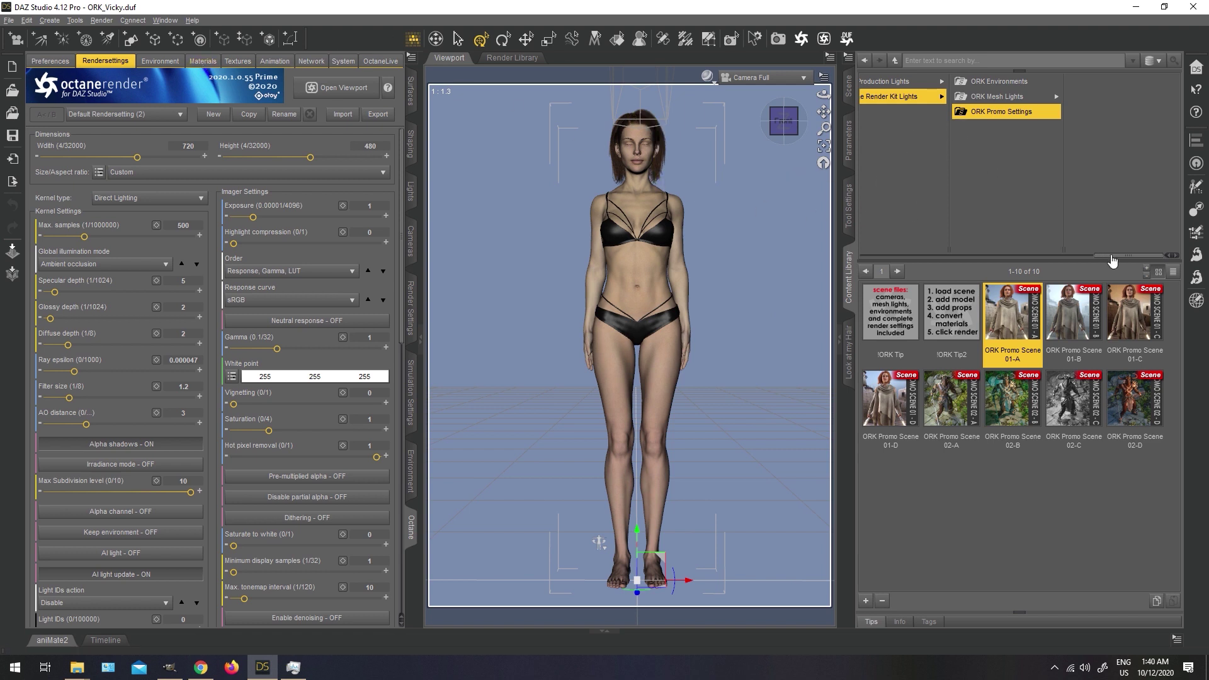
{"action": "left_click_drag", "start_coordinate": [1113, 260], "coordinate": [996, 222]}
{"action": "scroll", "coordinate": [1014, 188], "scroll_direction": "down", "scroll_amount": 1}
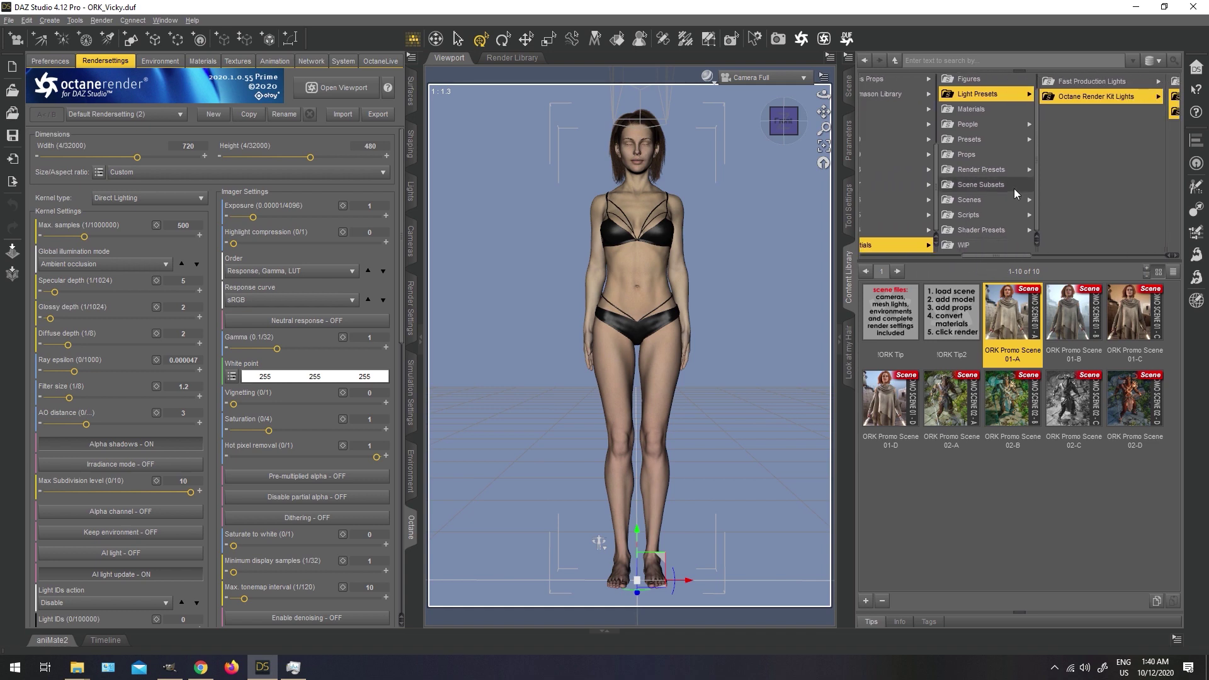
{"action": "left_click", "coordinate": [983, 231]}
List the 50 Octane Render Kit shaders and scroll down to Leather, Liquid, Metal, Plastic and Rubber
{"action": "left_click", "coordinate": [1086, 96]}
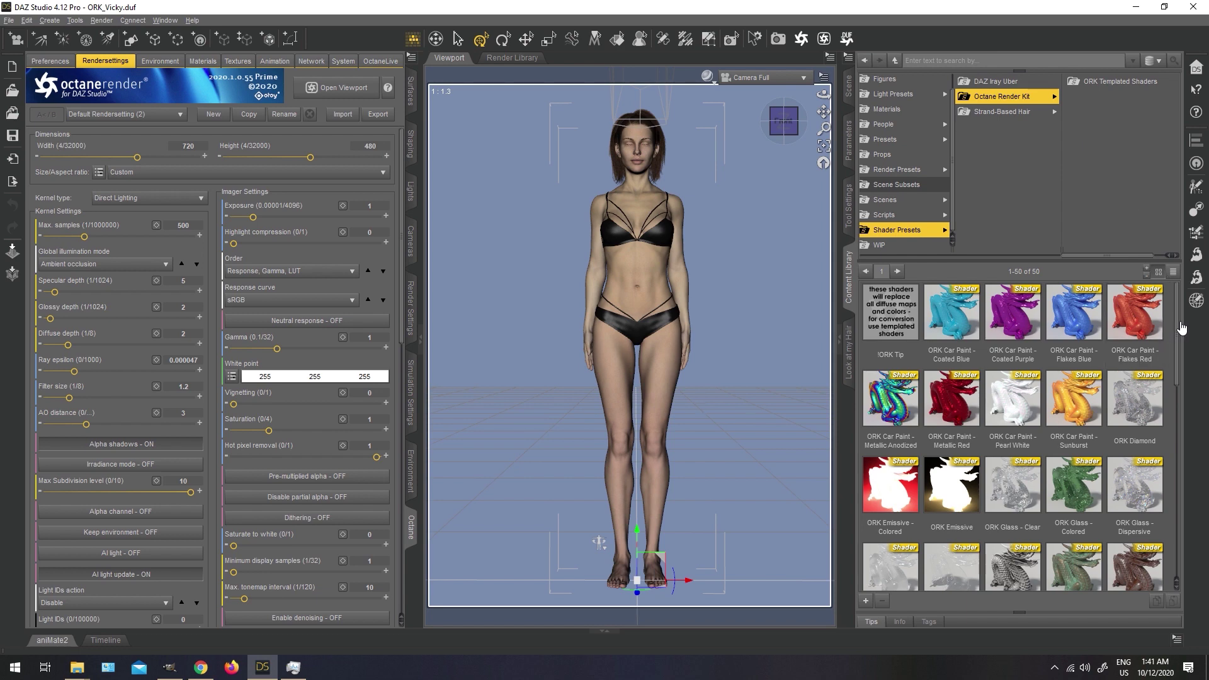
{"action": "scroll", "coordinate": [1180, 342], "scroll_direction": "down", "scroll_amount": 1}
{"action": "scroll", "coordinate": [1180, 342], "scroll_direction": "down", "scroll_amount": 5}
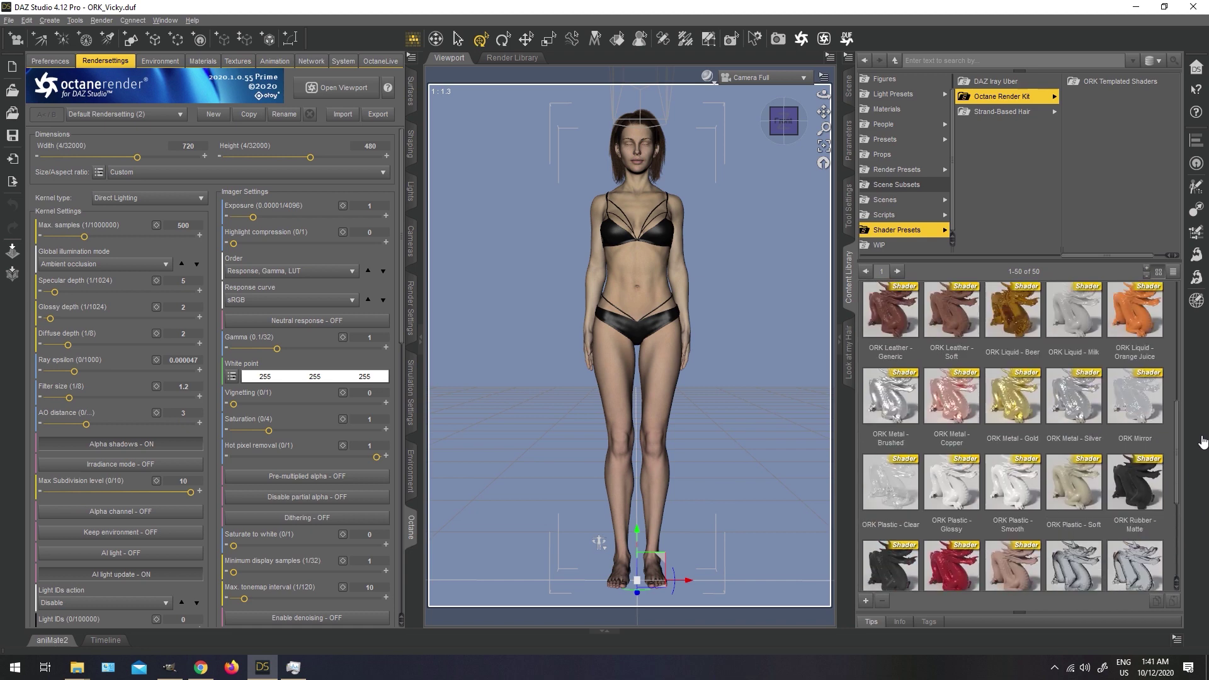
{"action": "scroll", "coordinate": [1179, 342], "scroll_direction": "up", "scroll_amount": 6}
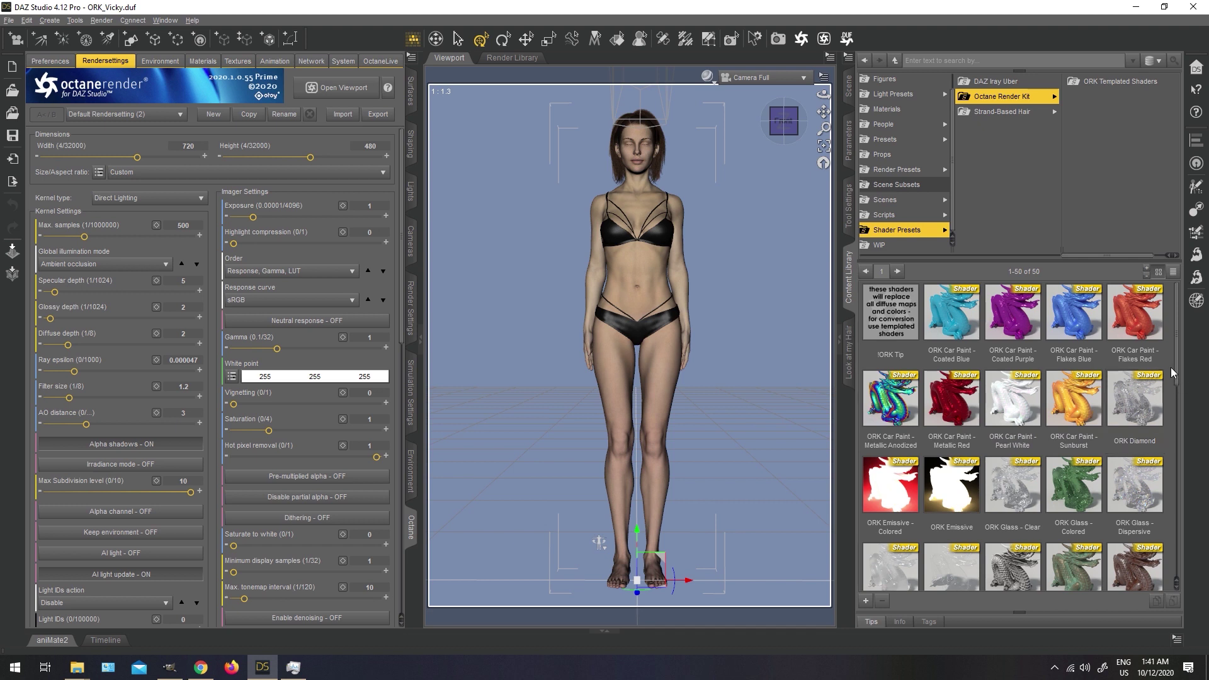
{"action": "left_click_drag", "start_coordinate": [1180, 369], "coordinate": [1183, 395]}
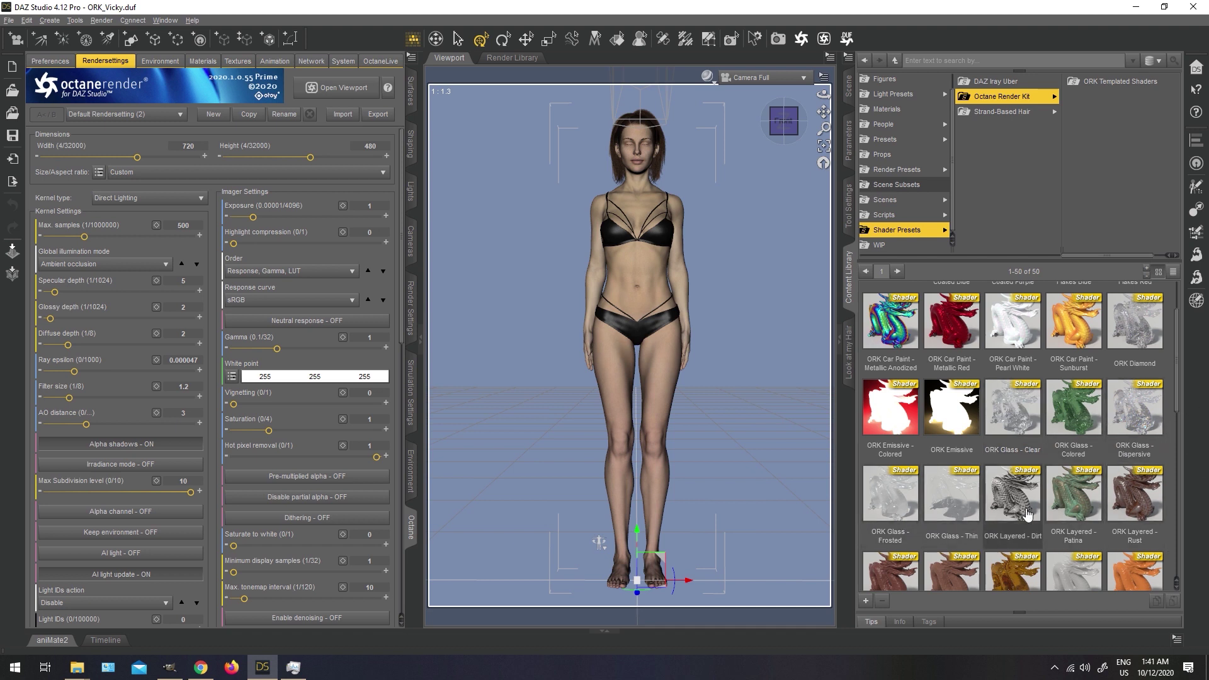
{"action": "left_click_drag", "start_coordinate": [1181, 390], "coordinate": [1183, 429]}
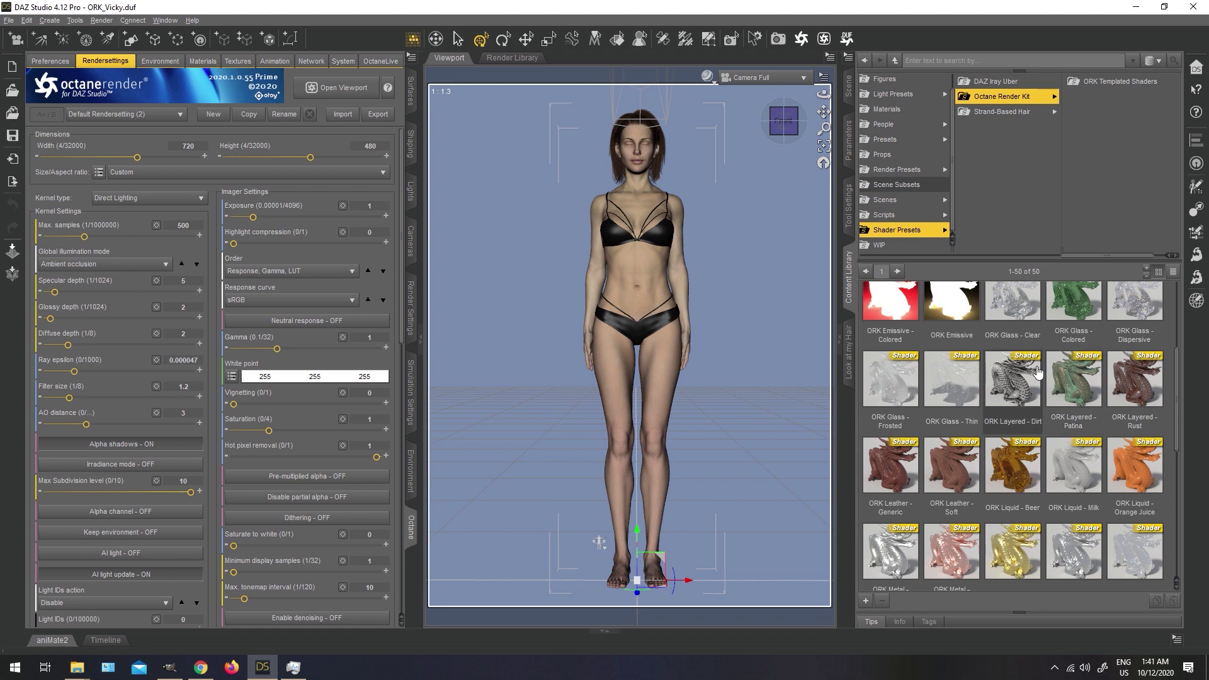
{"action": "mouse_move", "coordinate": [1071, 367]}
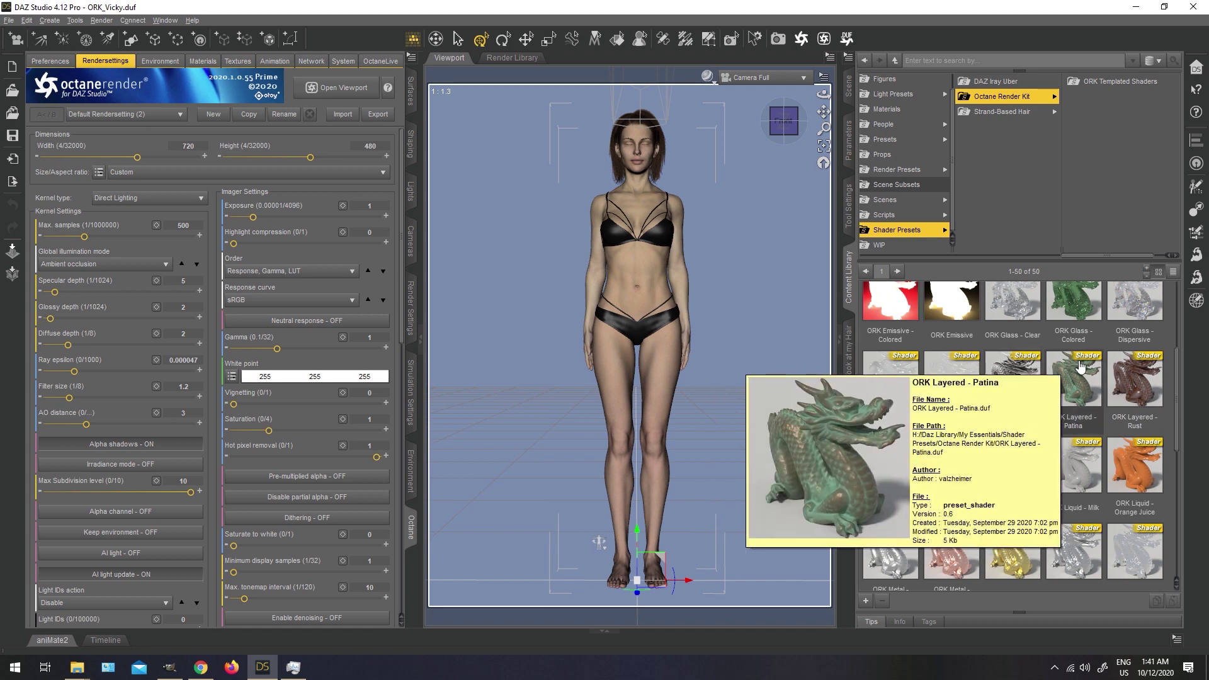
{"action": "mouse_move", "coordinate": [1124, 367]}
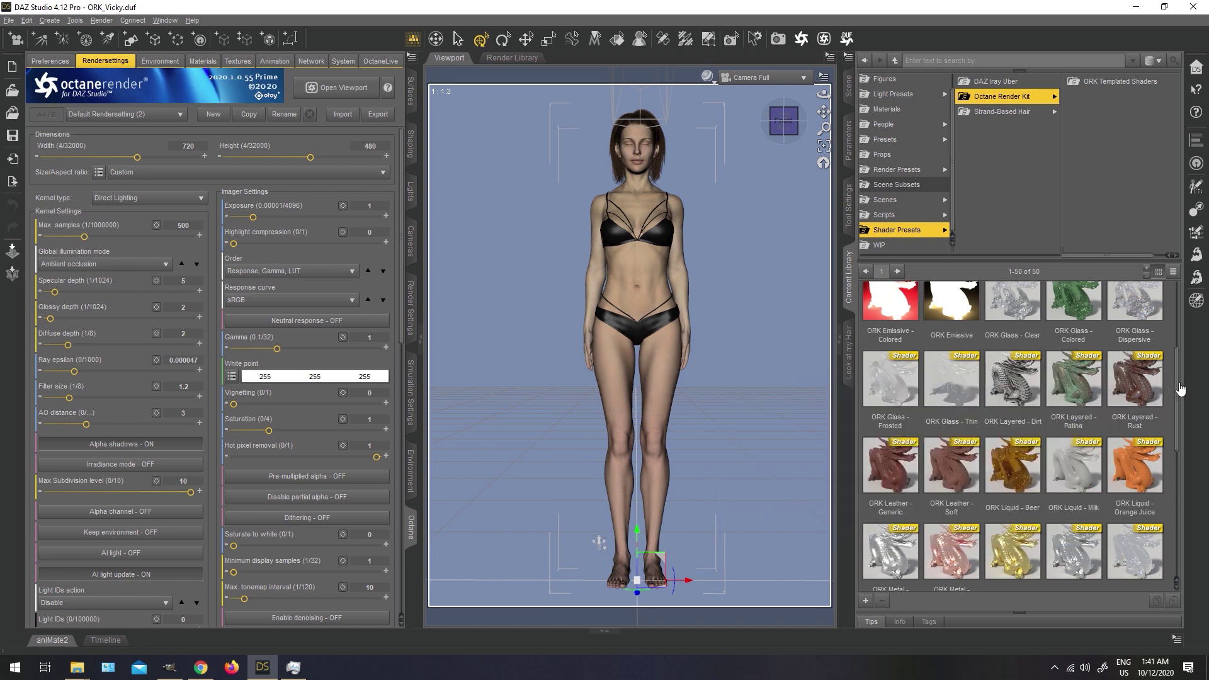
{"action": "left_click_drag", "start_coordinate": [1177, 387], "coordinate": [1176, 419]}
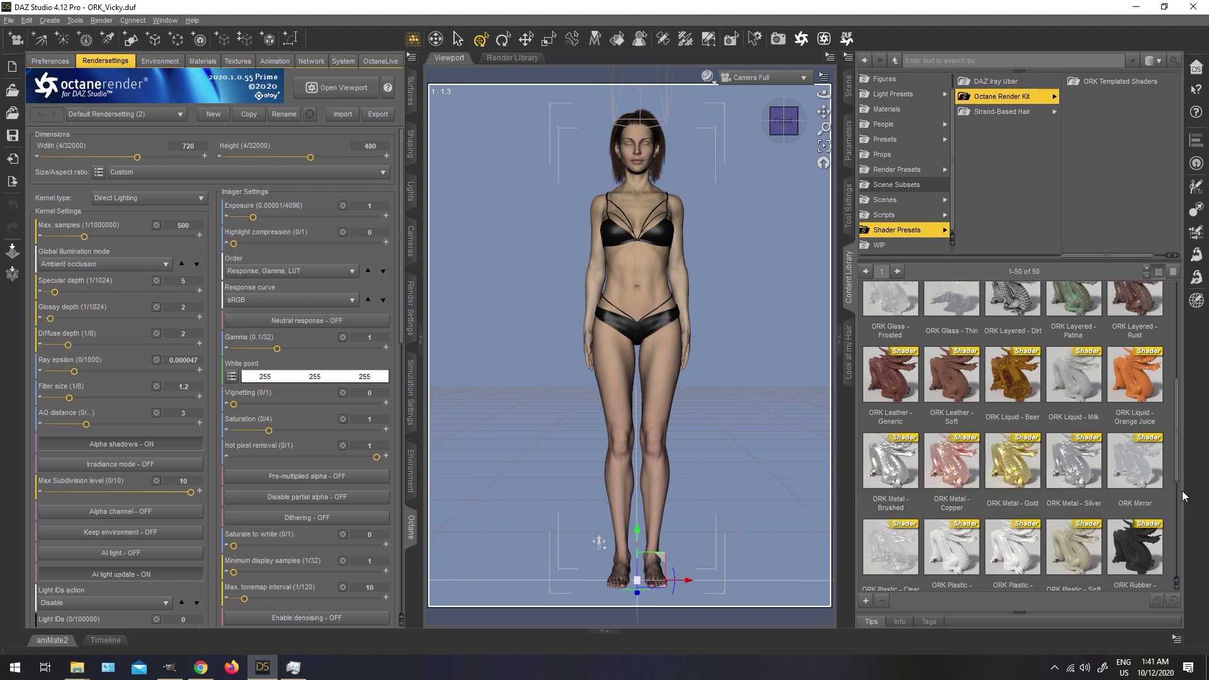
{"action": "left_click_drag", "start_coordinate": [1182, 434], "coordinate": [1184, 478]}
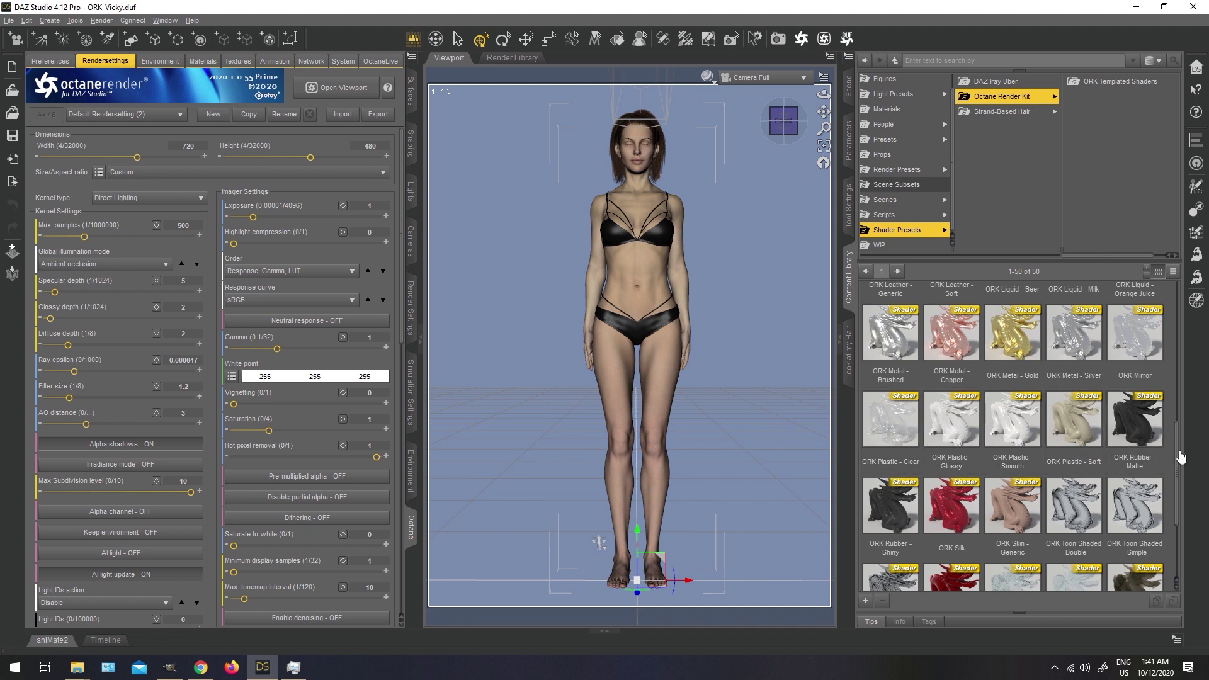
{"action": "left_click_drag", "start_coordinate": [1181, 446], "coordinate": [1180, 473]}
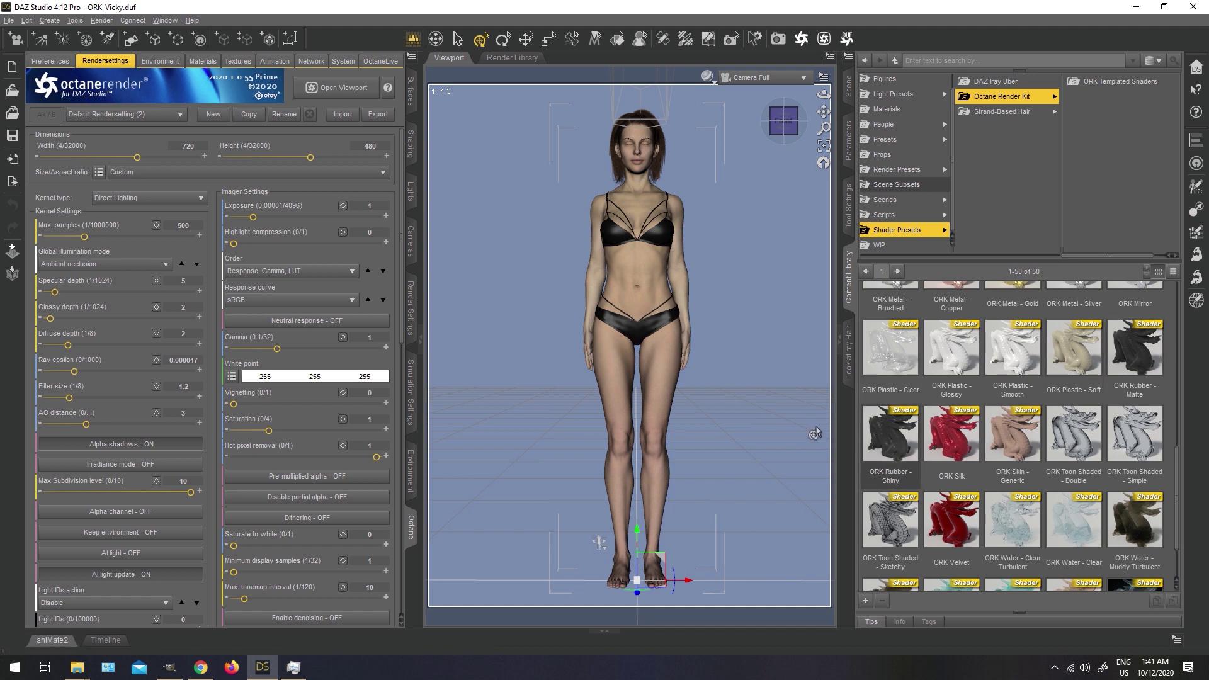
{"action": "scroll", "coordinate": [1178, 469], "scroll_direction": "down", "scroll_amount": 1}
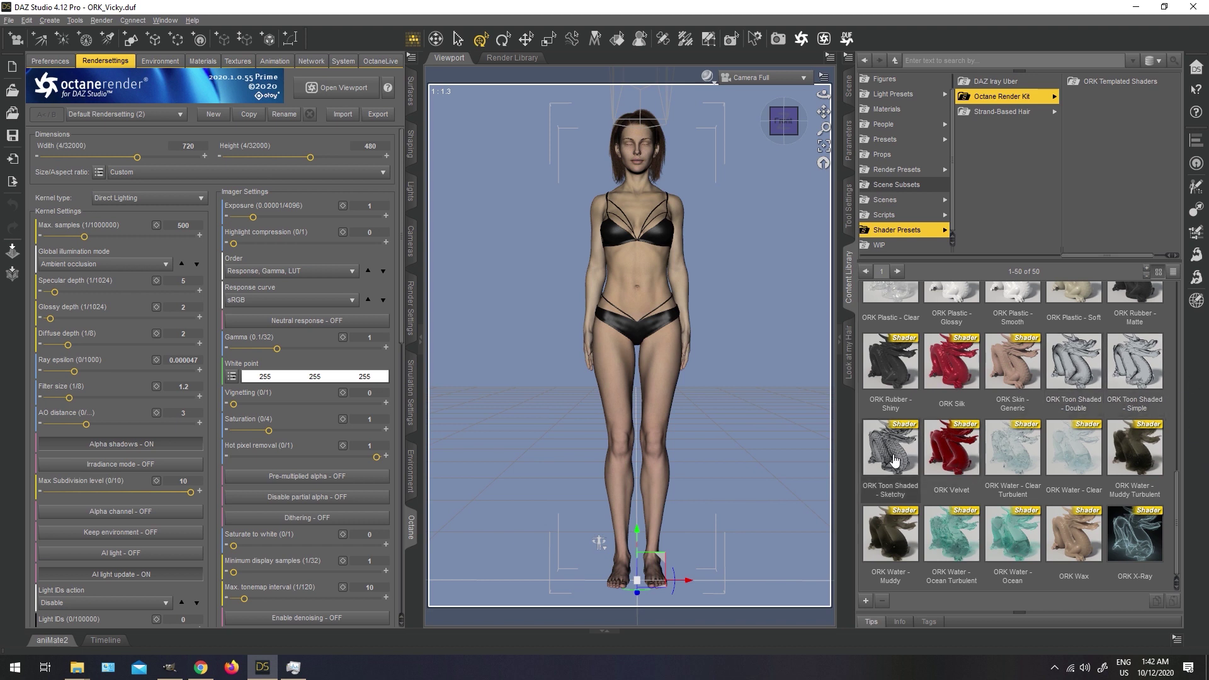
{"action": "mouse_move", "coordinate": [895, 460]}
{"action": "left_mouse_down"}
{"action": "mouse_move", "coordinate": [807, 453]}
{"action": "mouse_move", "coordinate": [788, 394]}
{"action": "mouse_move", "coordinate": [817, 408]}
{"action": "left_mouse_up"}
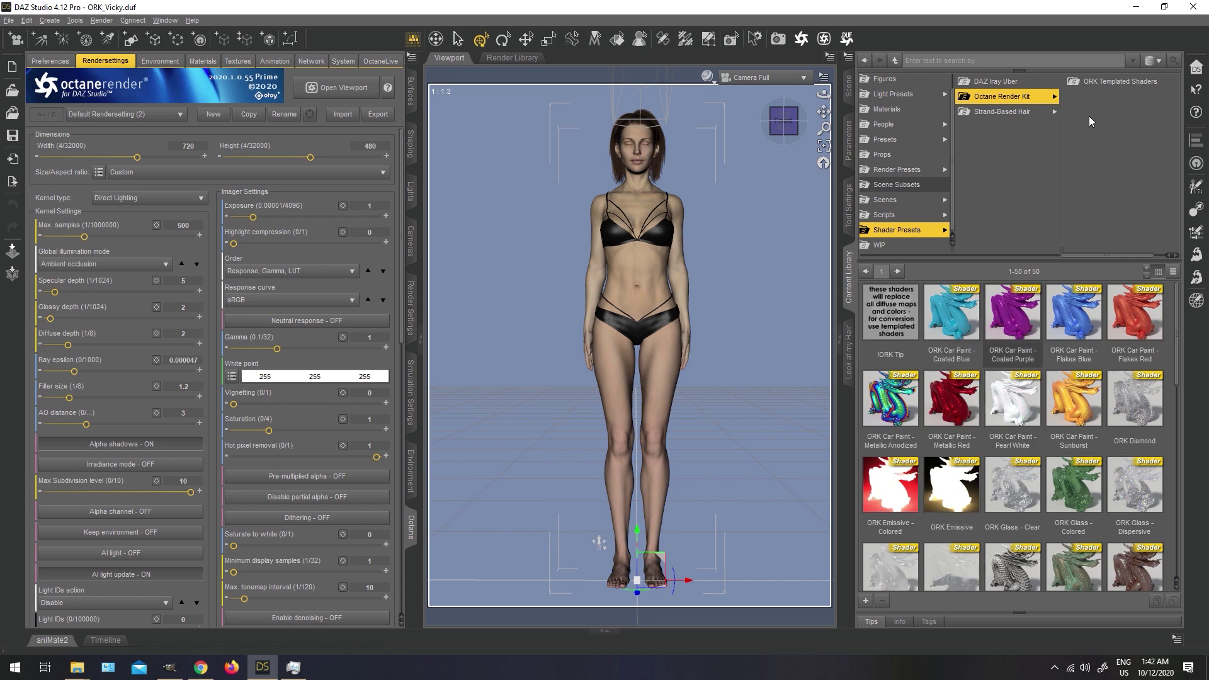
{"action": "left_click", "coordinate": [1118, 81]}
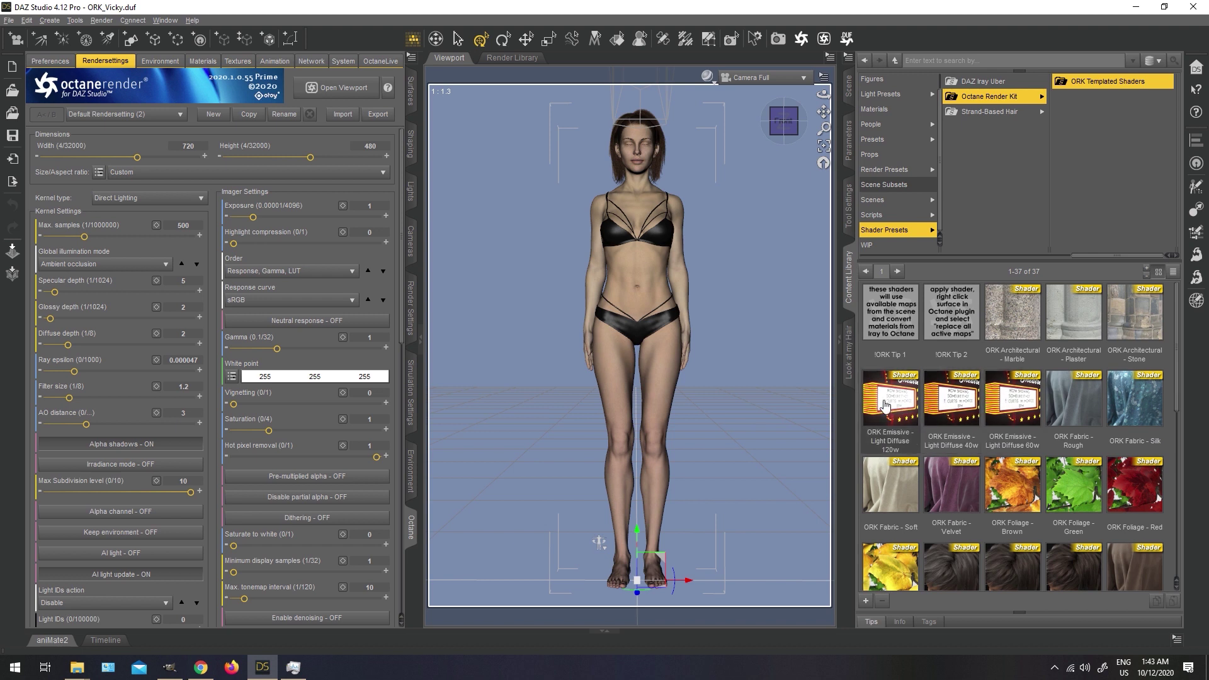
Scroll through all 37 ORK Templated Shaders down to Skin Tone, Terrain and Wood, then scroll back up
{"action": "scroll", "coordinate": [1179, 362], "scroll_direction": "down", "scroll_amount": 1}
{"action": "scroll", "coordinate": [1191, 377], "scroll_direction": "down", "scroll_amount": 1}
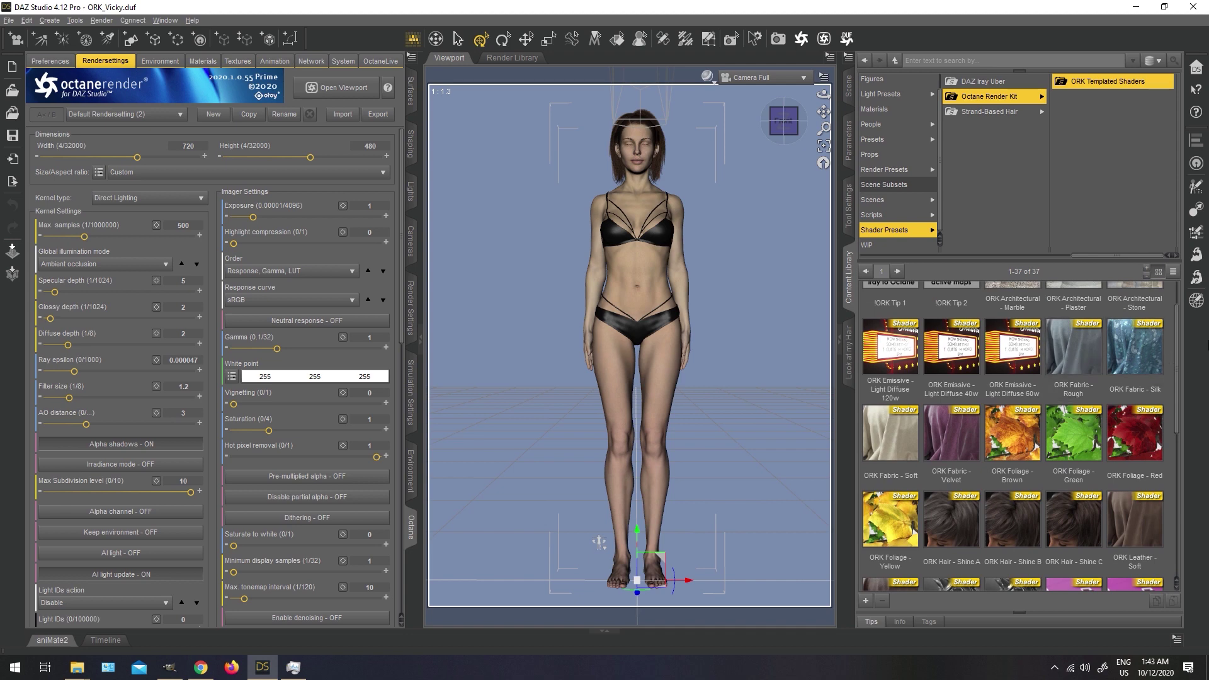
{"action": "scroll", "coordinate": [1182, 371], "scroll_direction": "down", "scroll_amount": 3}
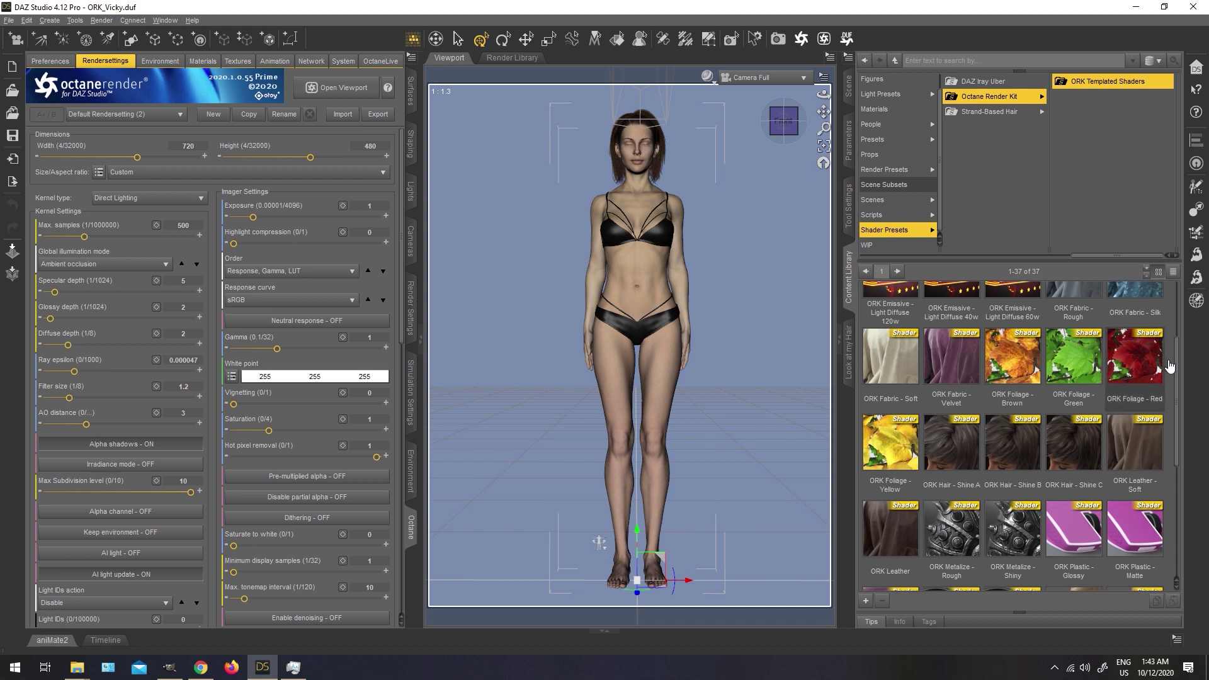
{"action": "scroll", "coordinate": [1185, 382], "scroll_direction": "down", "scroll_amount": 3}
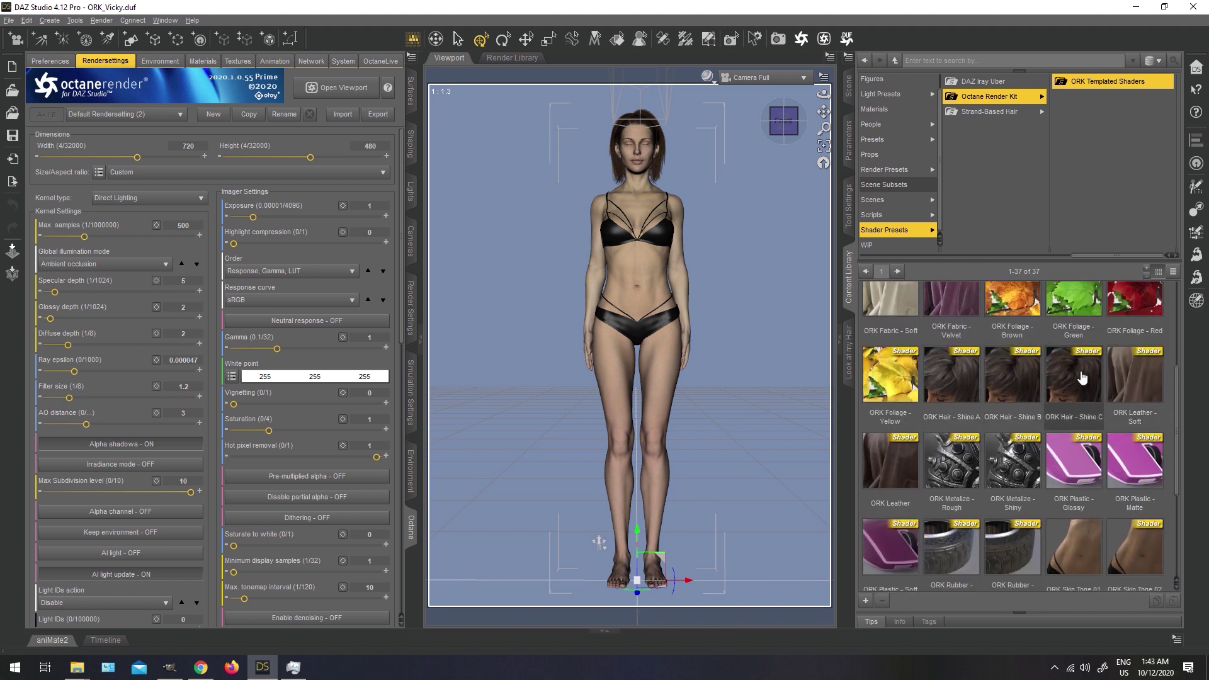
{"action": "scroll", "coordinate": [1185, 415], "scroll_direction": "down", "scroll_amount": 1}
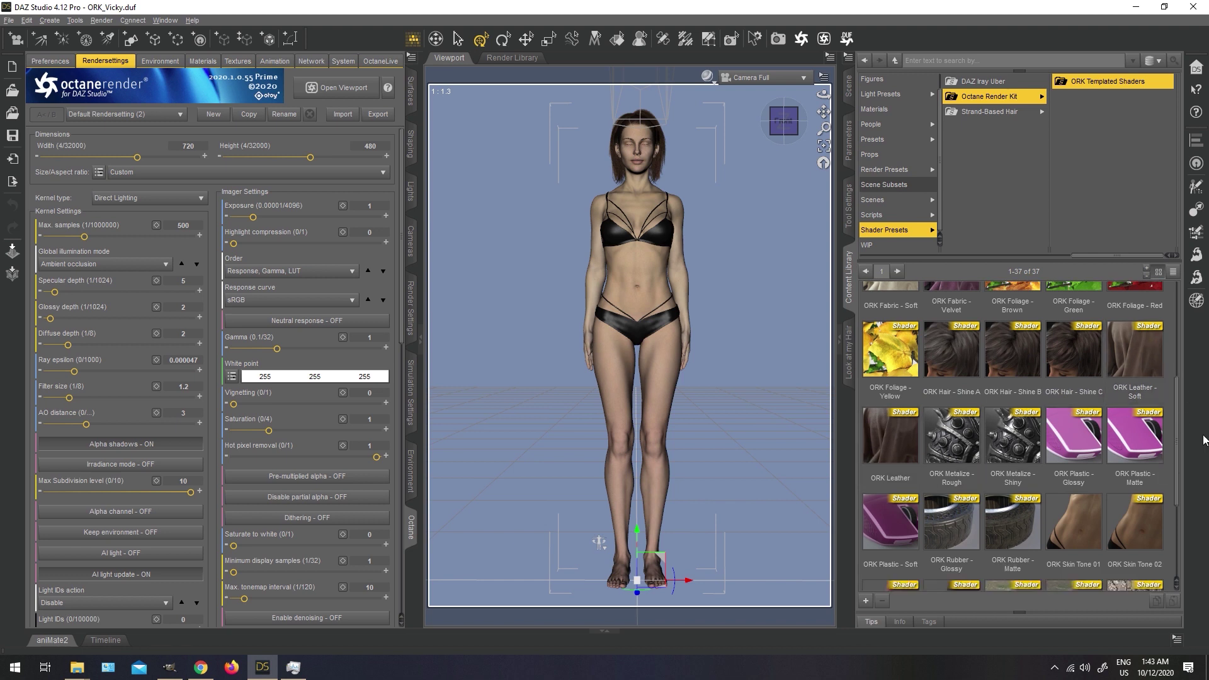
{"action": "scroll", "coordinate": [1184, 431], "scroll_direction": "down", "scroll_amount": 1}
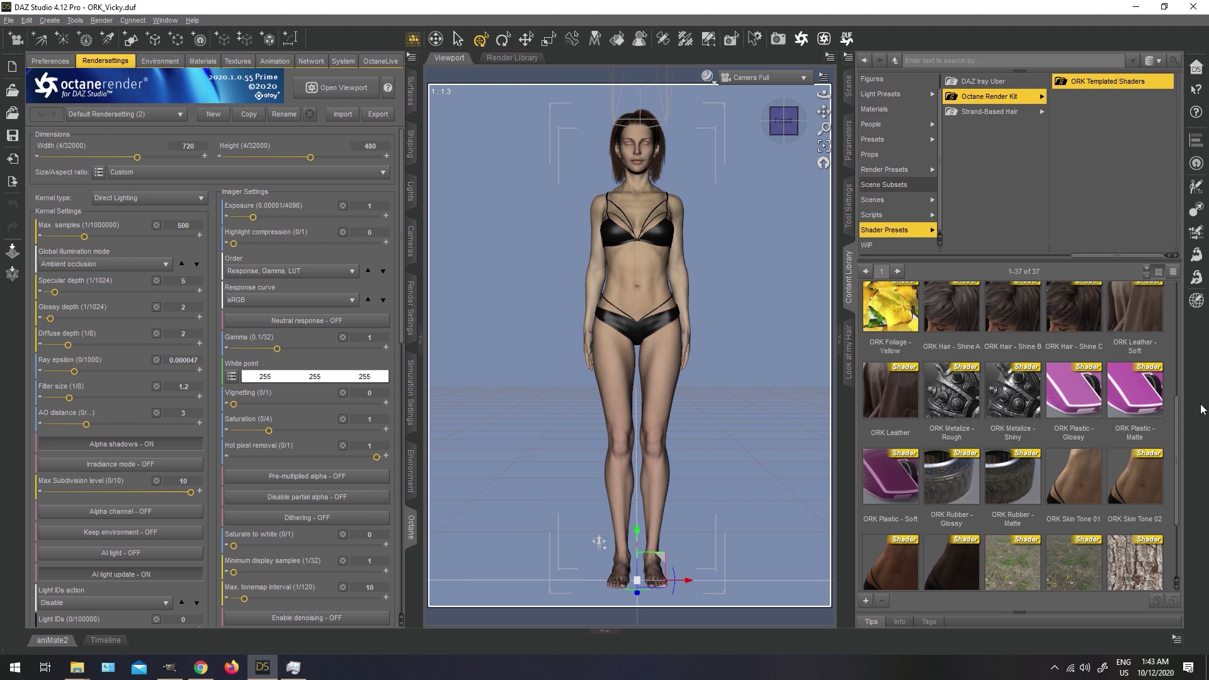
{"action": "scroll", "coordinate": [1182, 393], "scroll_direction": "down", "scroll_amount": 1}
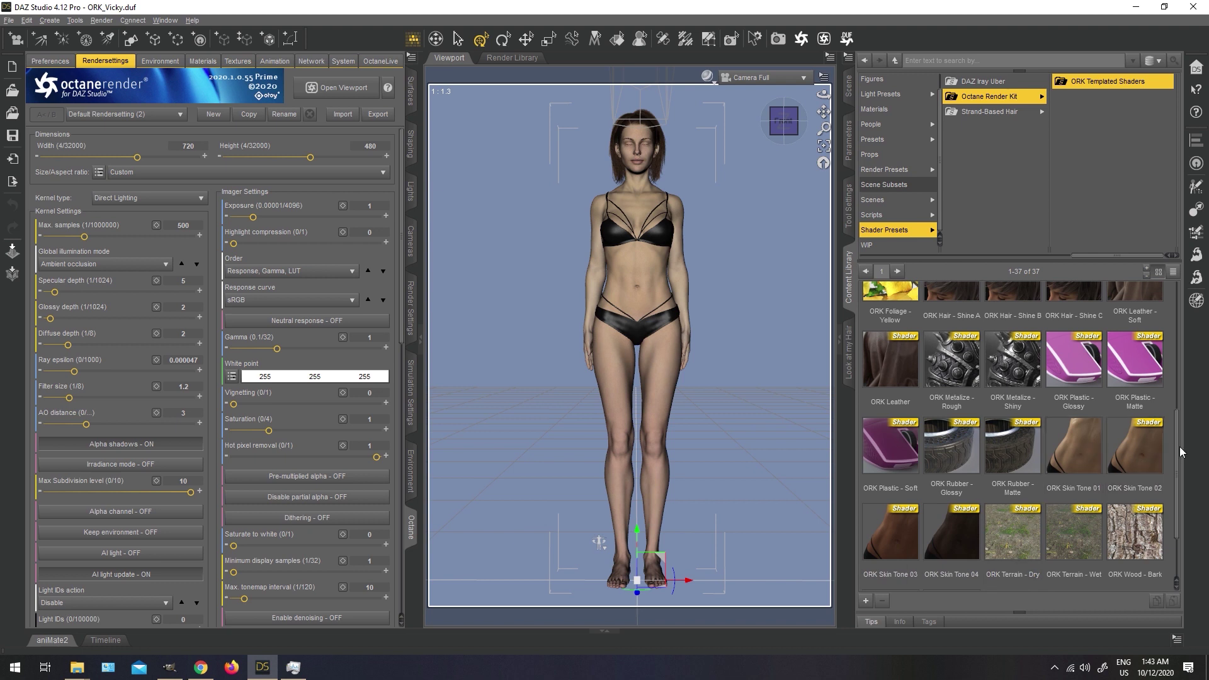
{"action": "scroll", "coordinate": [1183, 454], "scroll_direction": "down", "scroll_amount": 1}
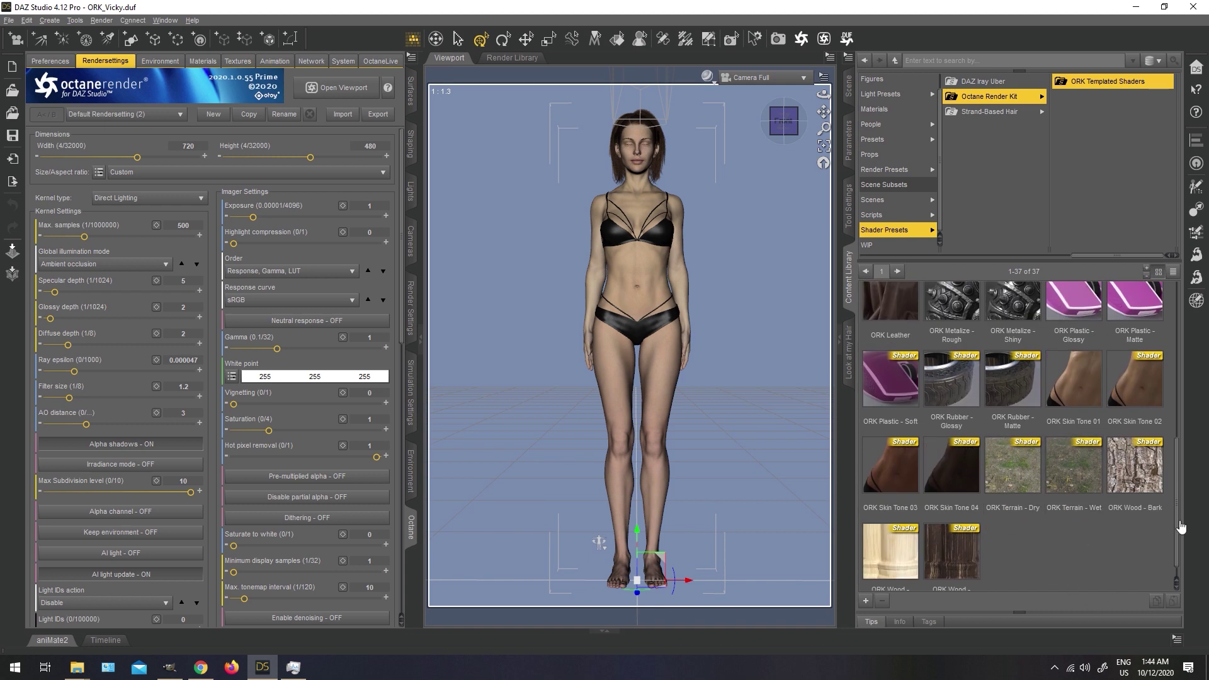
{"action": "scroll", "coordinate": [1134, 504], "scroll_direction": "down", "scroll_amount": 1}
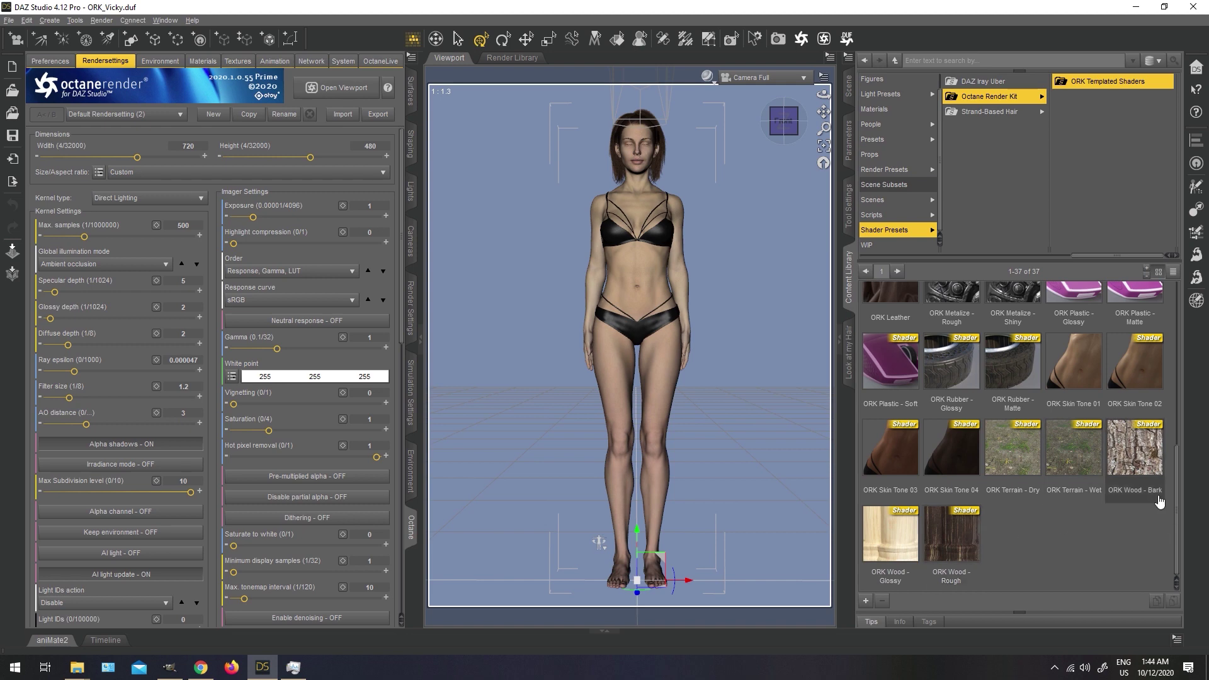
{"action": "scroll", "coordinate": [1134, 466], "scroll_direction": "up", "scroll_amount": 5}
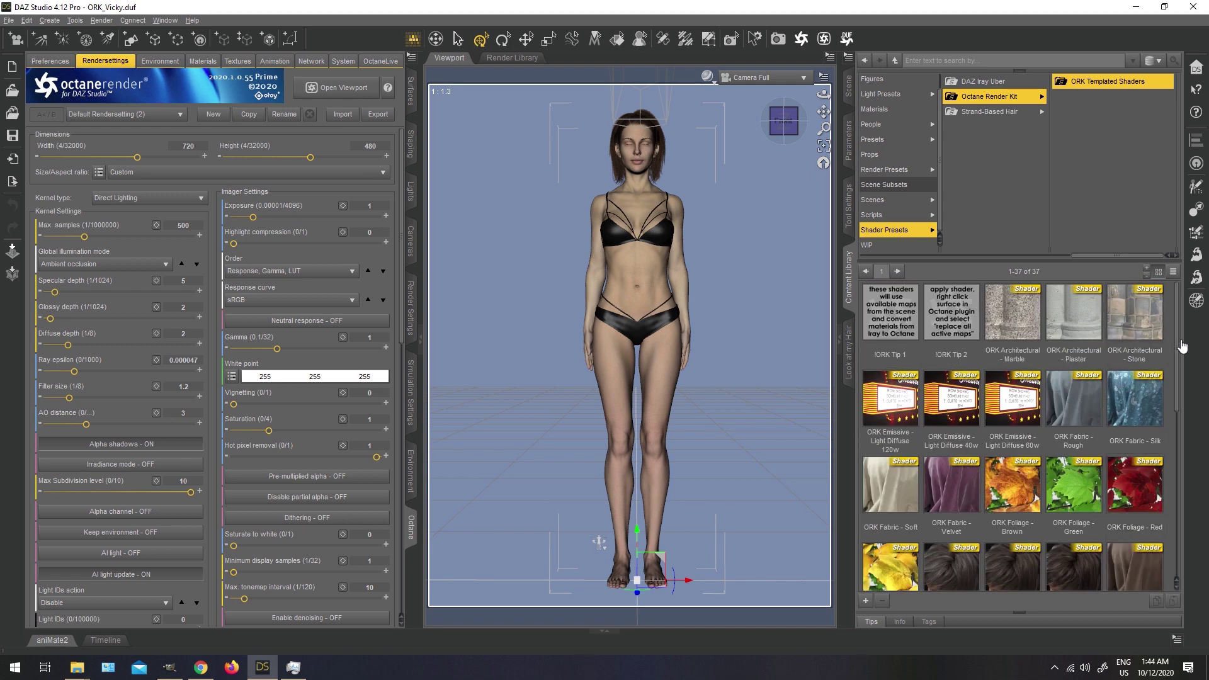
{"action": "left_click_drag", "start_coordinate": [1204, 498], "coordinate": [1206, 447]}
{"action": "scroll", "coordinate": [1121, 311], "scroll_direction": "up", "scroll_amount": 5}
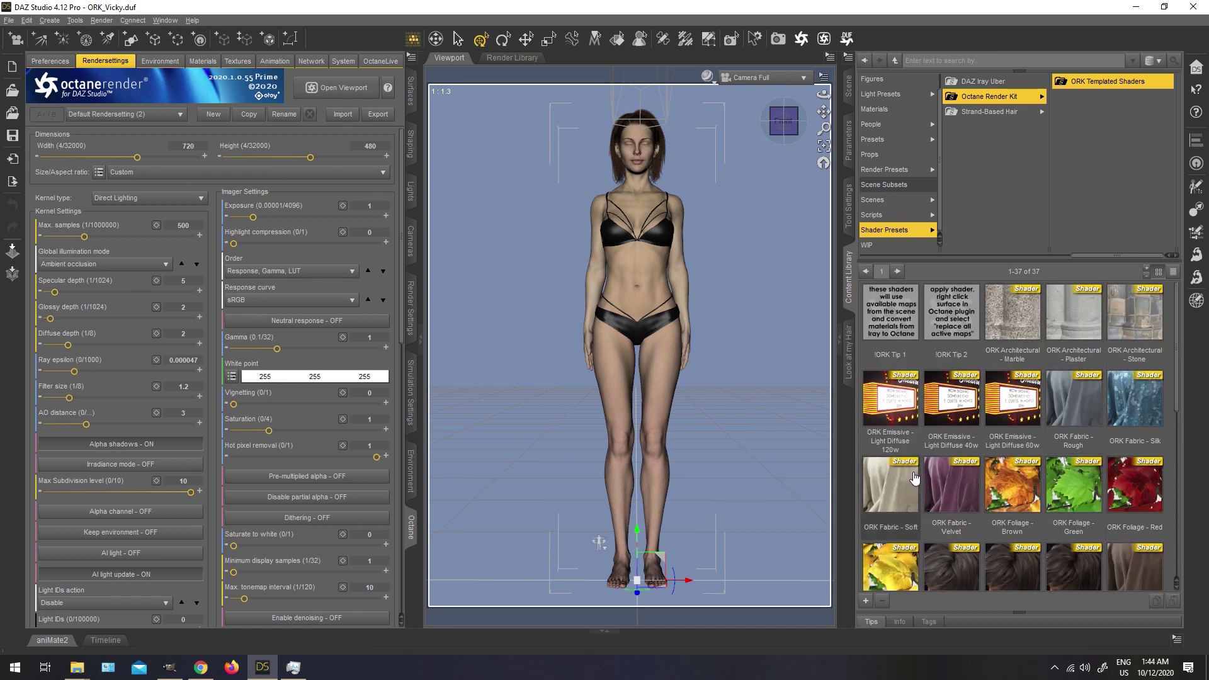
{"action": "left_click_drag", "start_coordinate": [1179, 340], "coordinate": [1205, 498]}
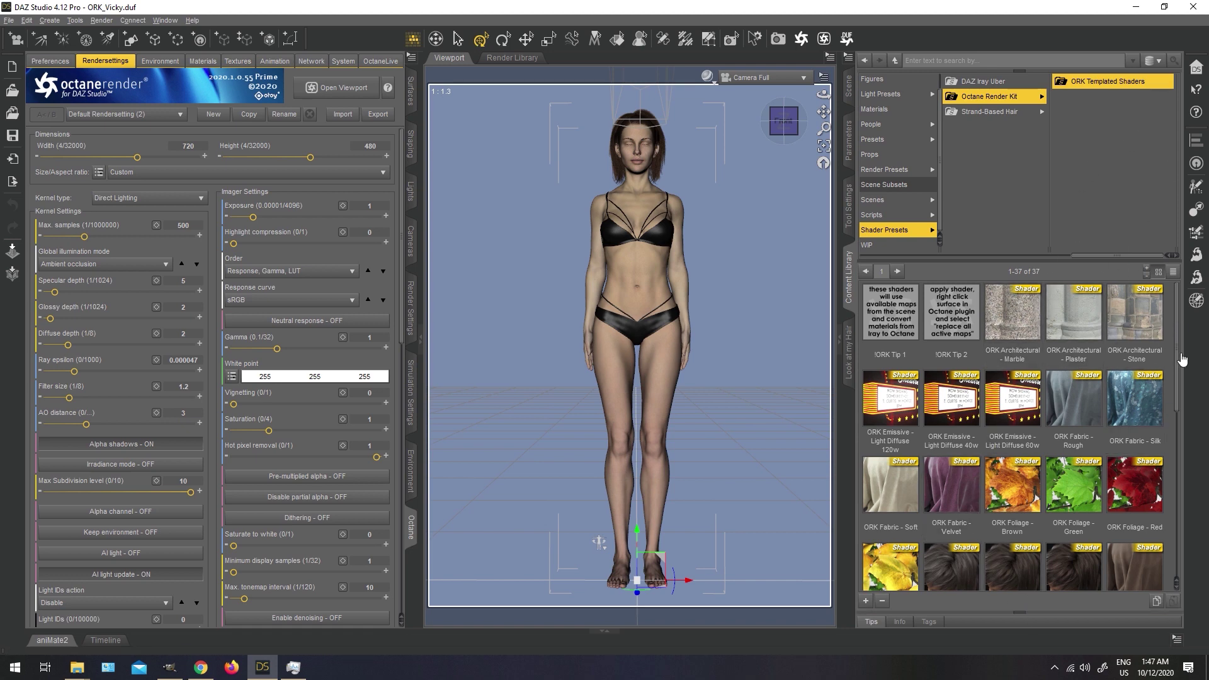
{"action": "scroll", "coordinate": [1182, 372], "scroll_direction": "down", "scroll_amount": 3}
{"action": "scroll", "coordinate": [1181, 372], "scroll_direction": "up", "scroll_amount": 3}
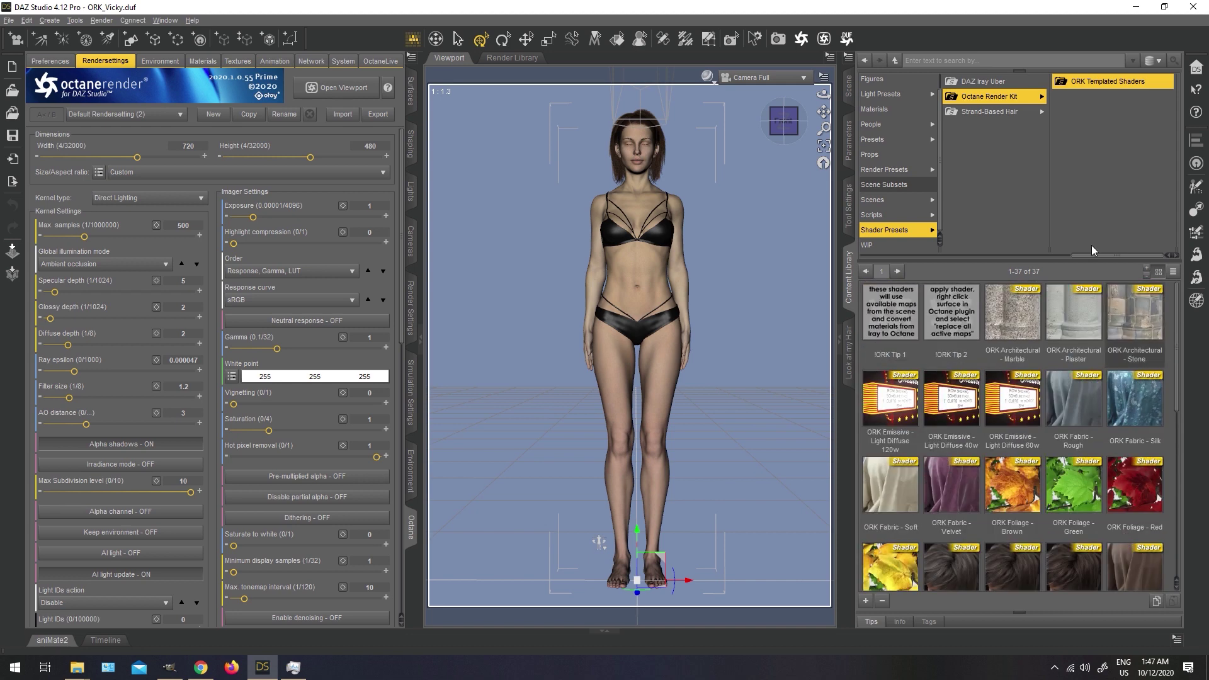